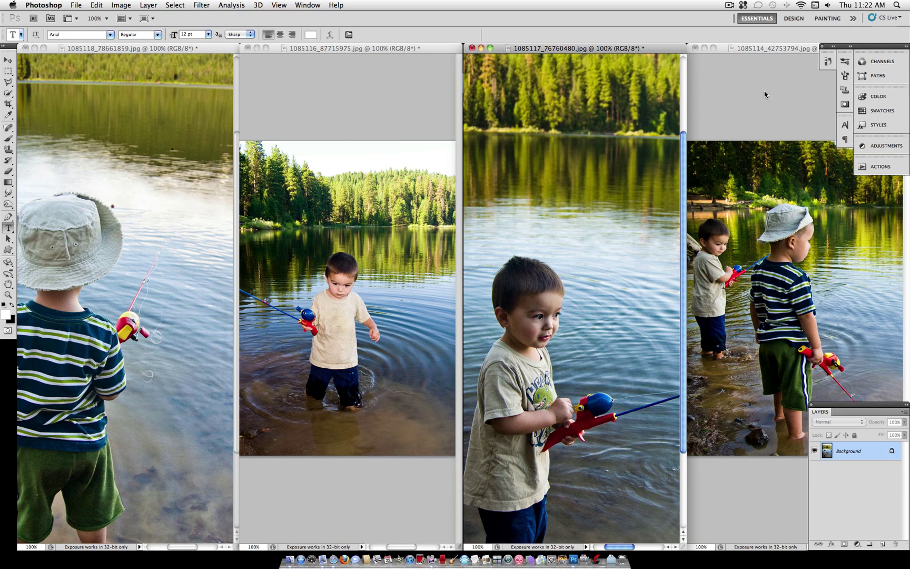
- Add a new empty action set called 'My Actions' in the Actions panel
click(887, 170)
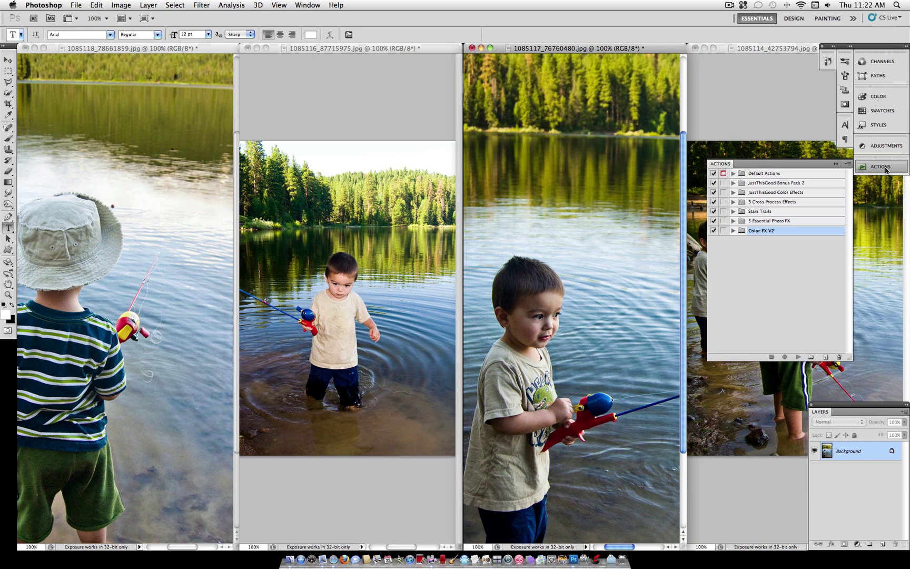
click(307, 5)
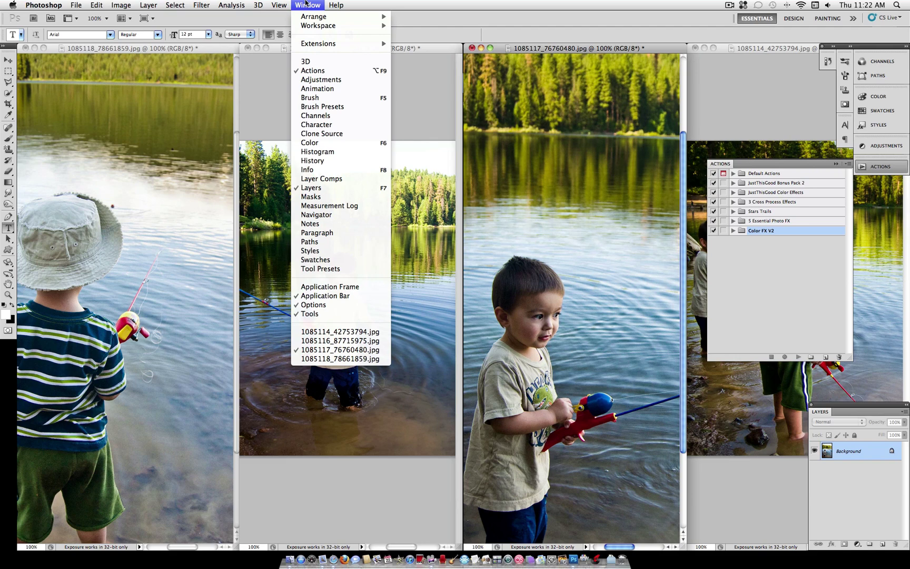
click(306, 5)
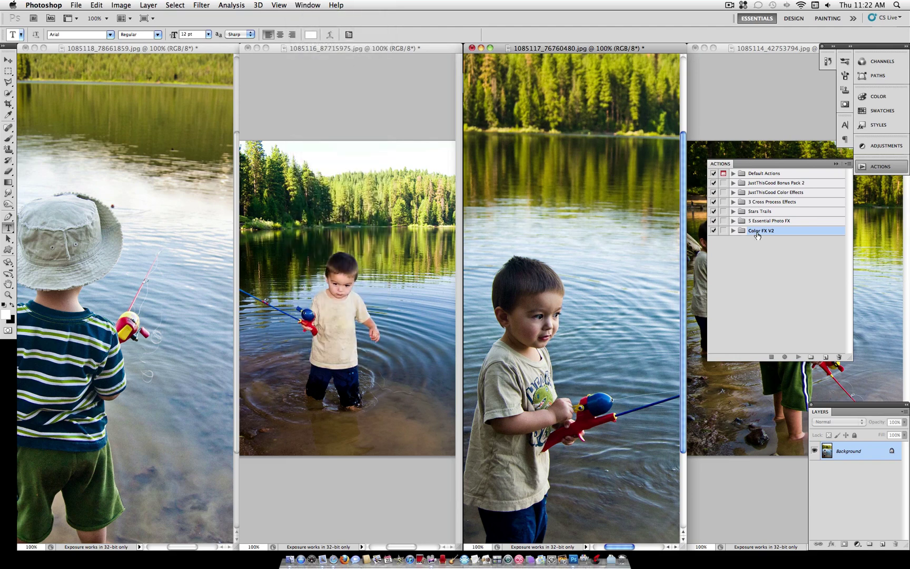
click(811, 357)
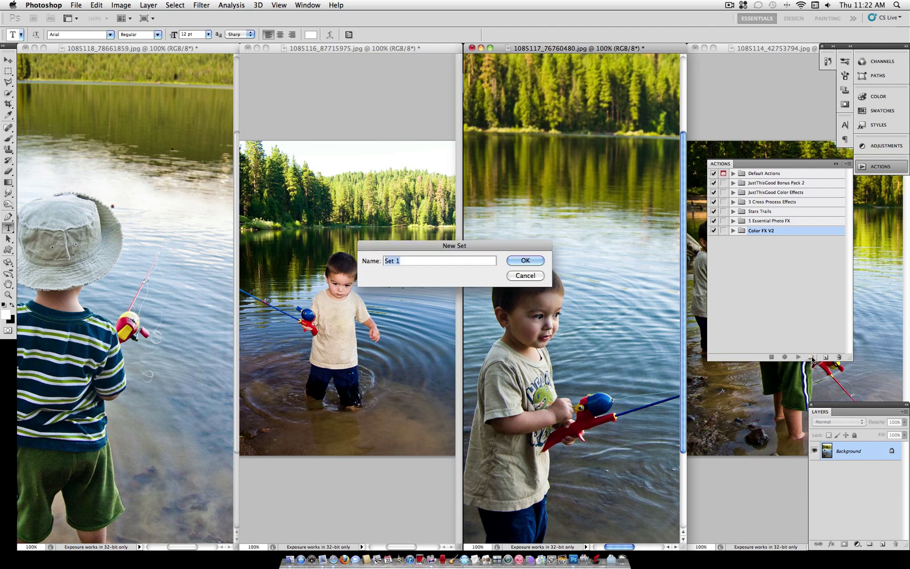
text(My Actions)
key(Return)
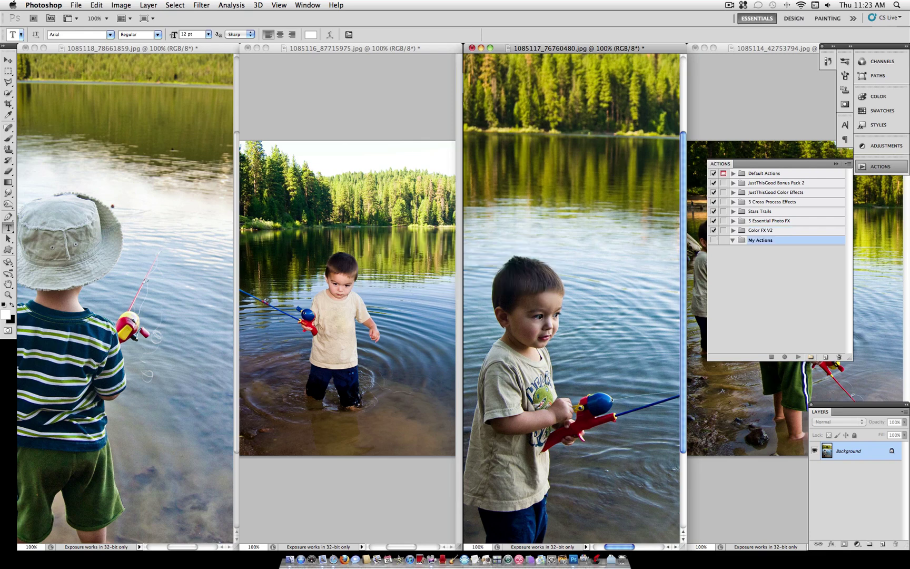
- Create an action named 'Tutorial' in My Actions and begin recording it
click(826, 358)
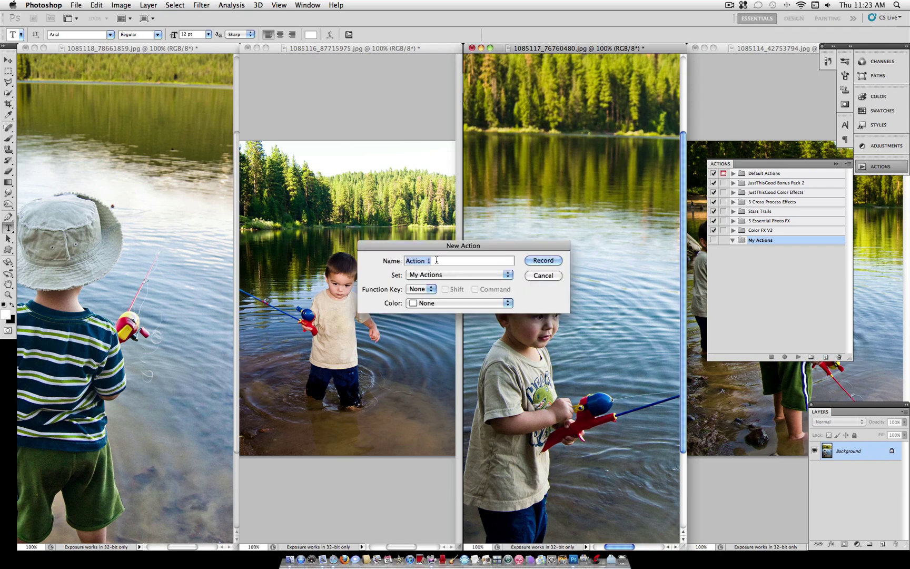
text(Tutorial)
key(Return)
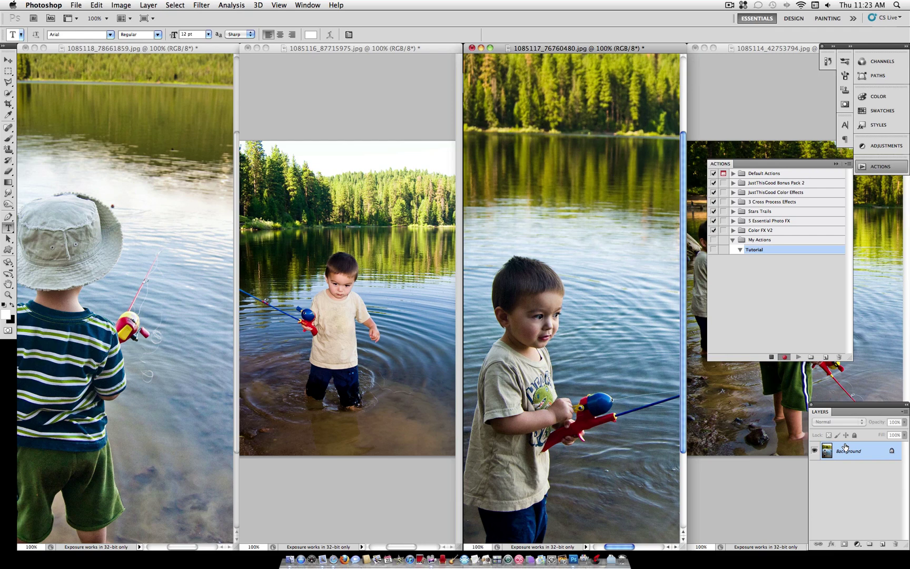
- Add a Gradient Map adjustment layer to the photo
click(146, 4)
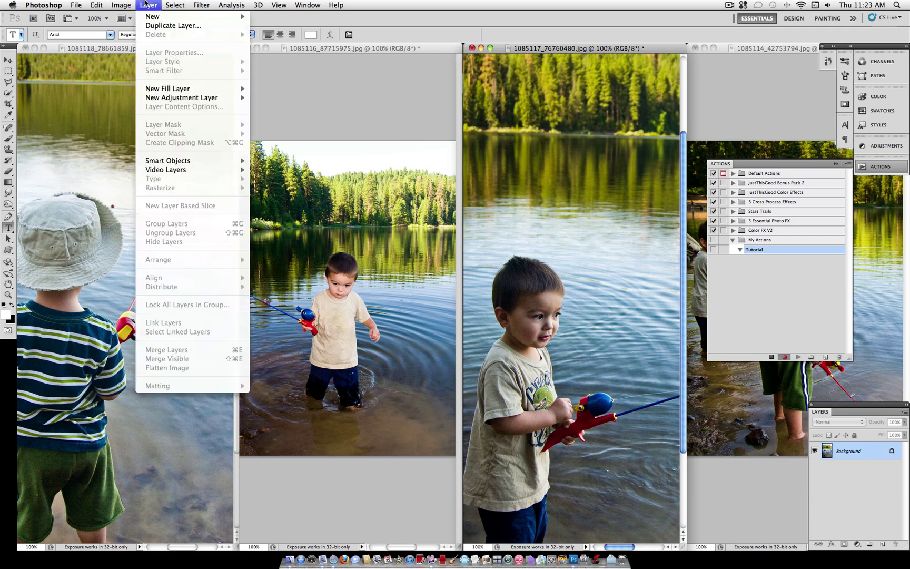
mouse_move(206, 101)
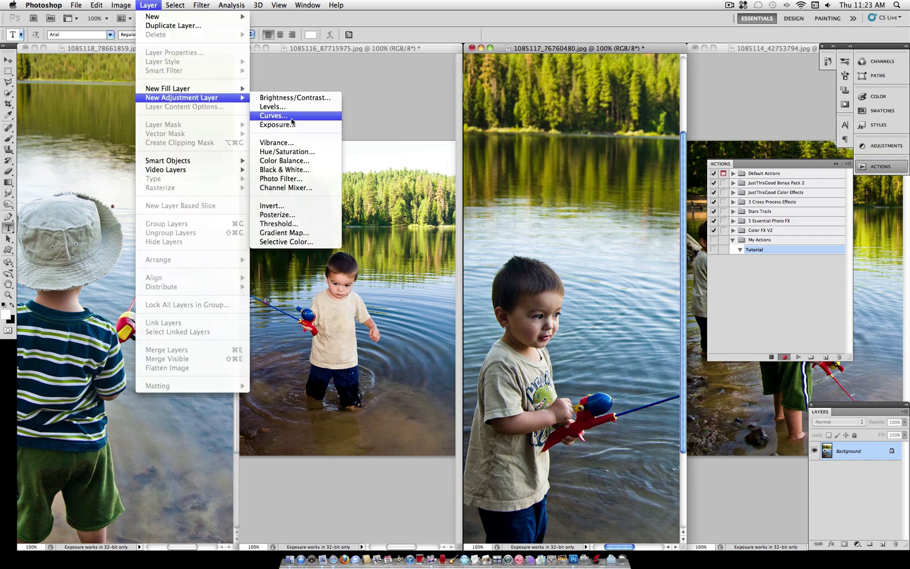
click(319, 233)
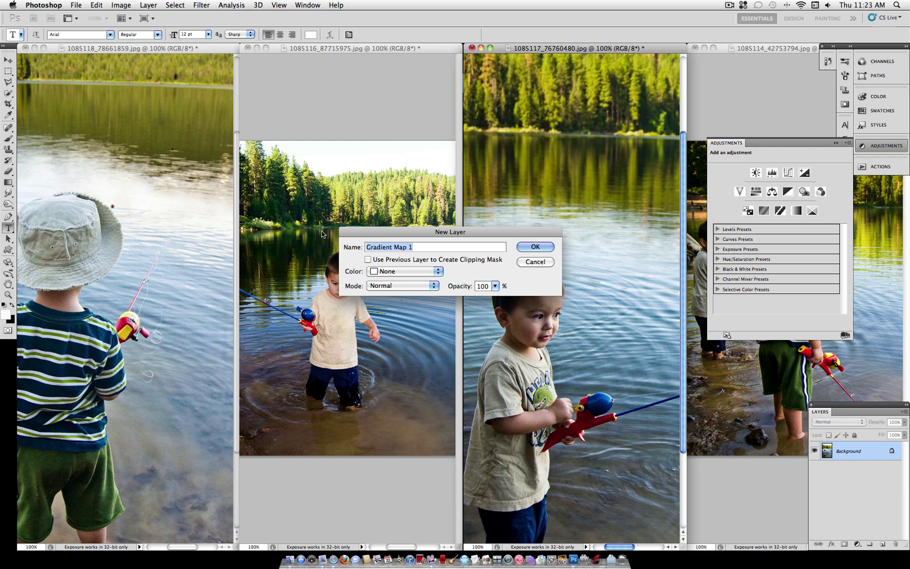
click(547, 248)
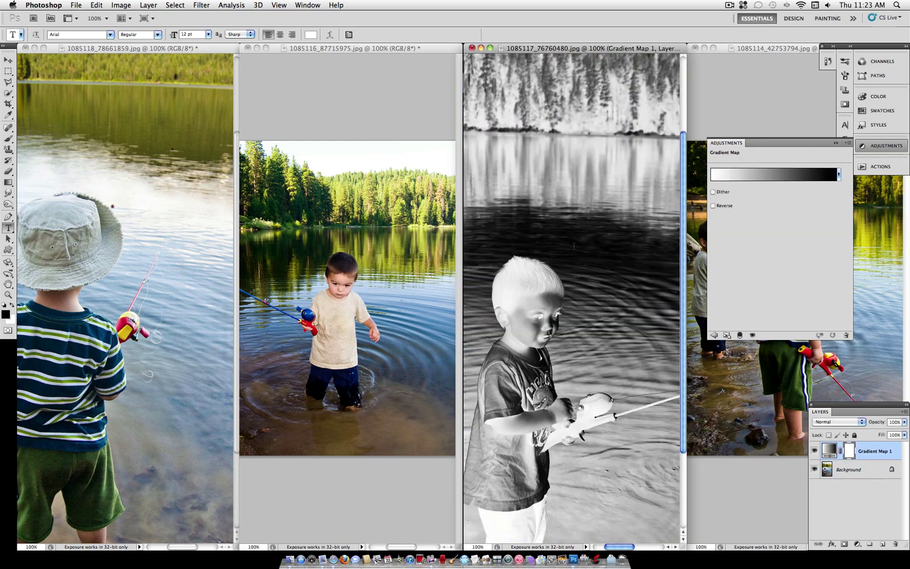
- Apply the orange-blue gradient preset to the map, reversed and dithered
click(839, 177)
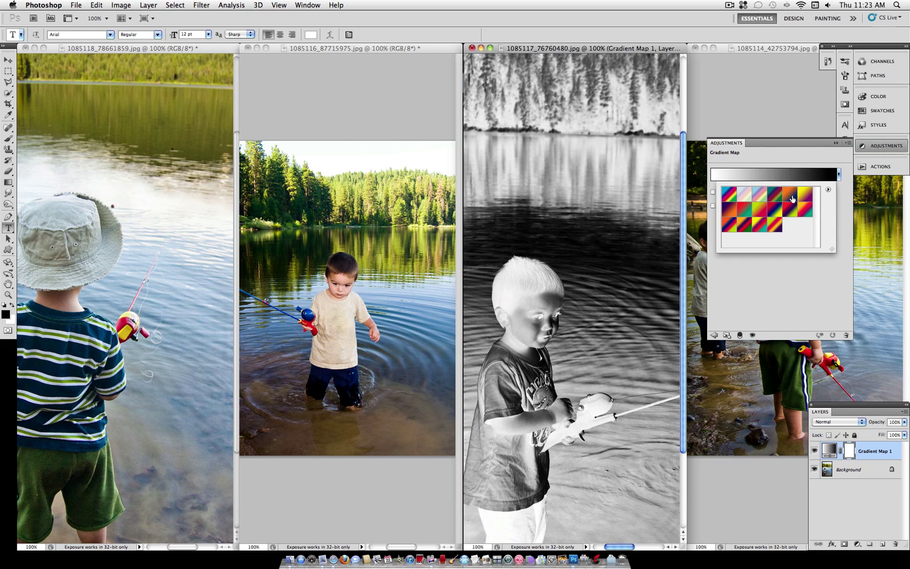
click(790, 195)
click(841, 180)
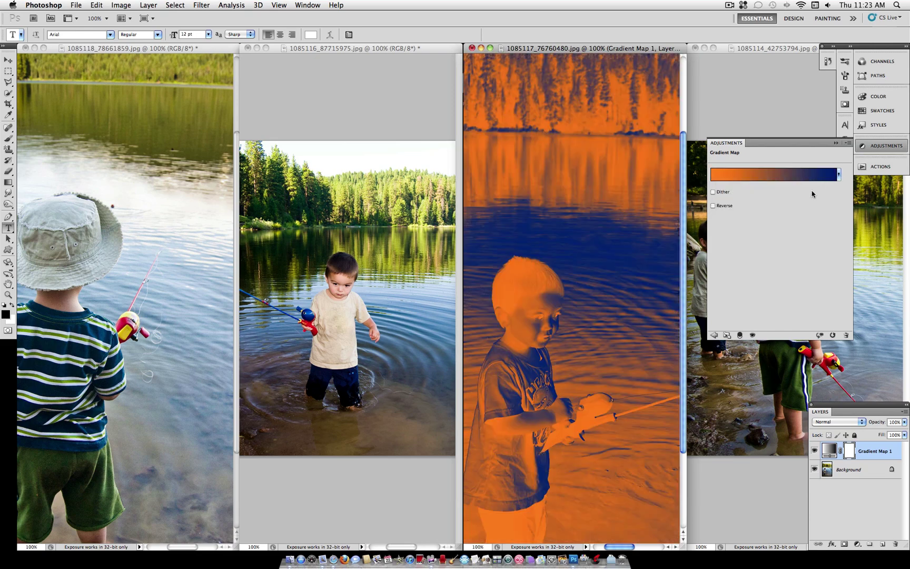
click(713, 206)
click(714, 192)
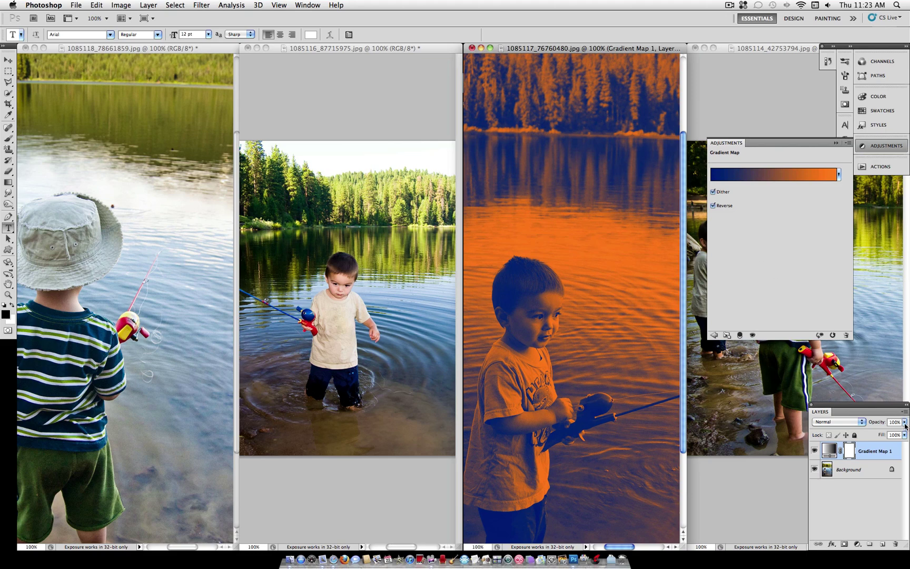
- Set the gradient map layer to 70% opacity and Hard Light blend mode
drag(905, 424, 888, 433)
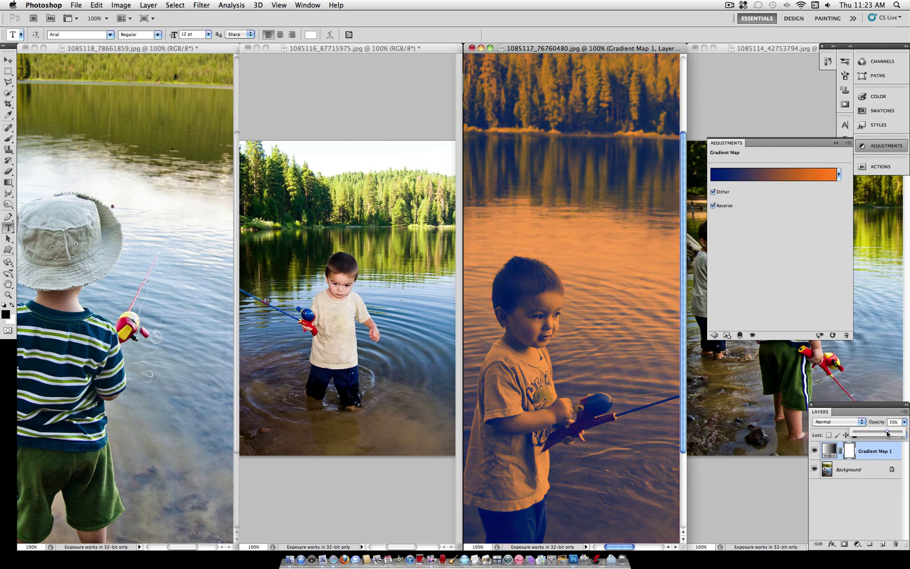
click(844, 423)
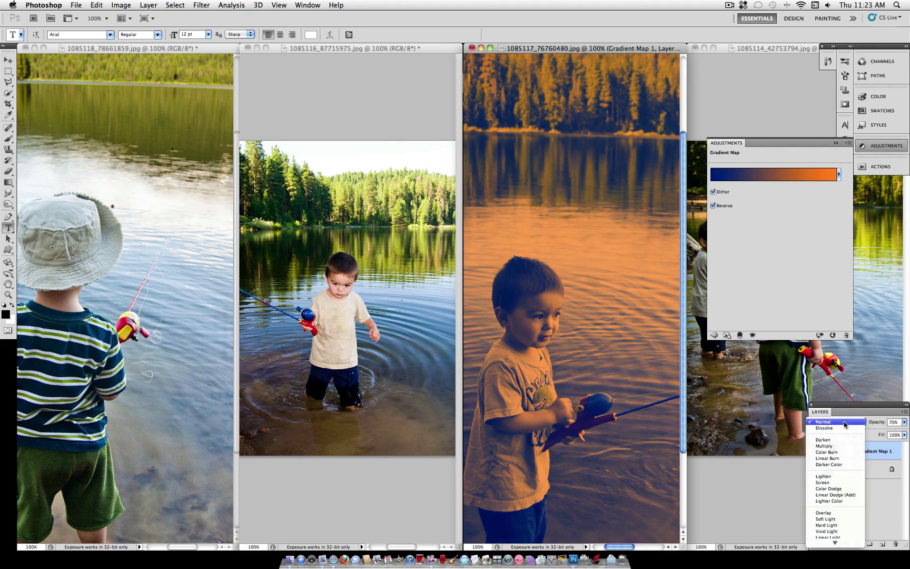
click(837, 525)
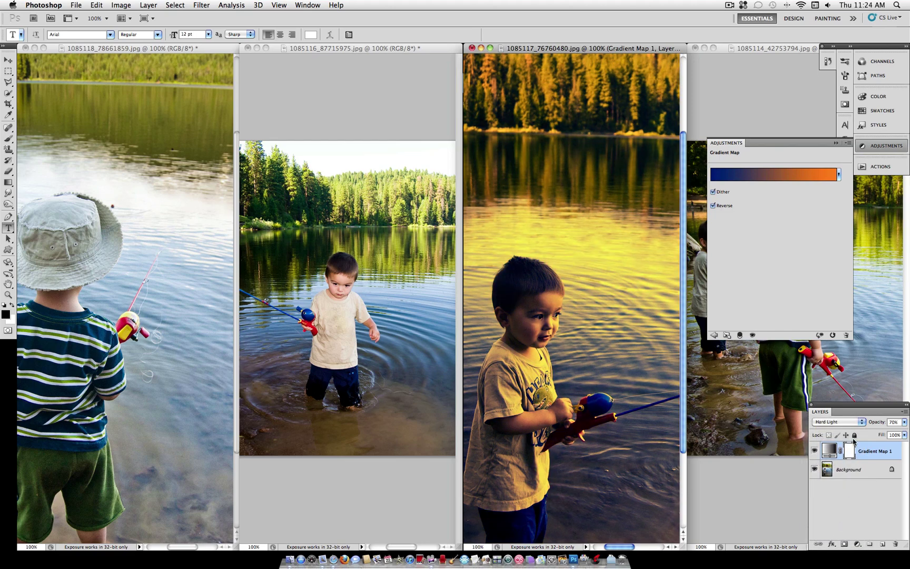
- Stop recording the Tutorial action after checking its 70% opacity and Hard Light steps
click(898, 147)
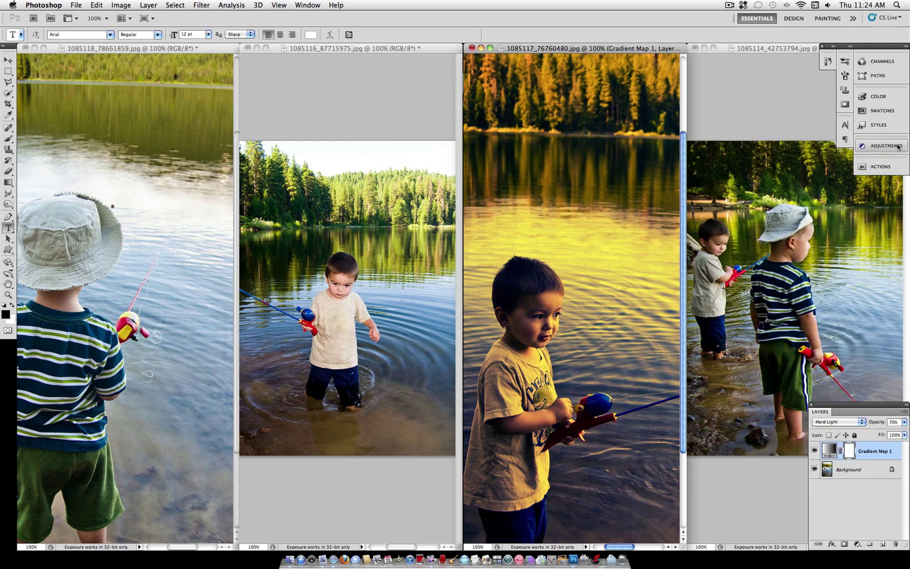
click(880, 166)
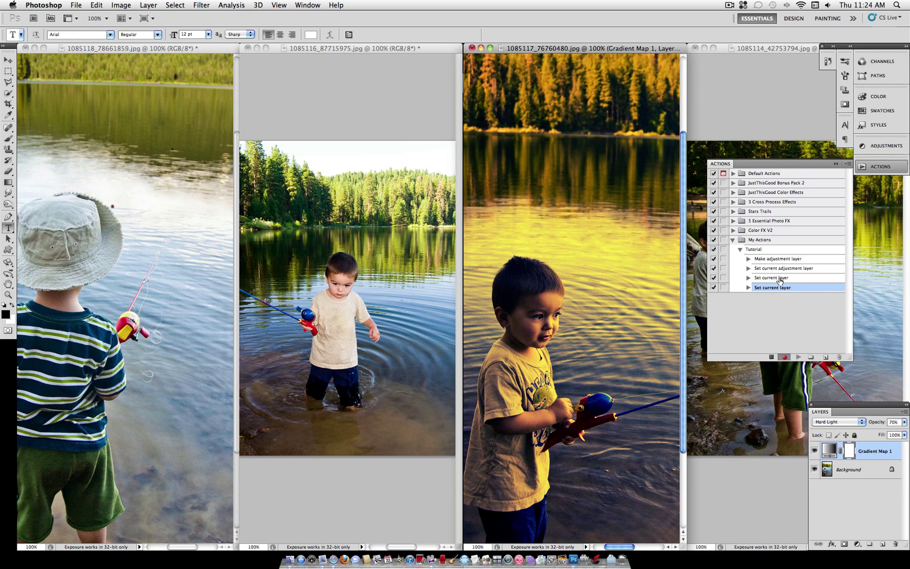
click(747, 278)
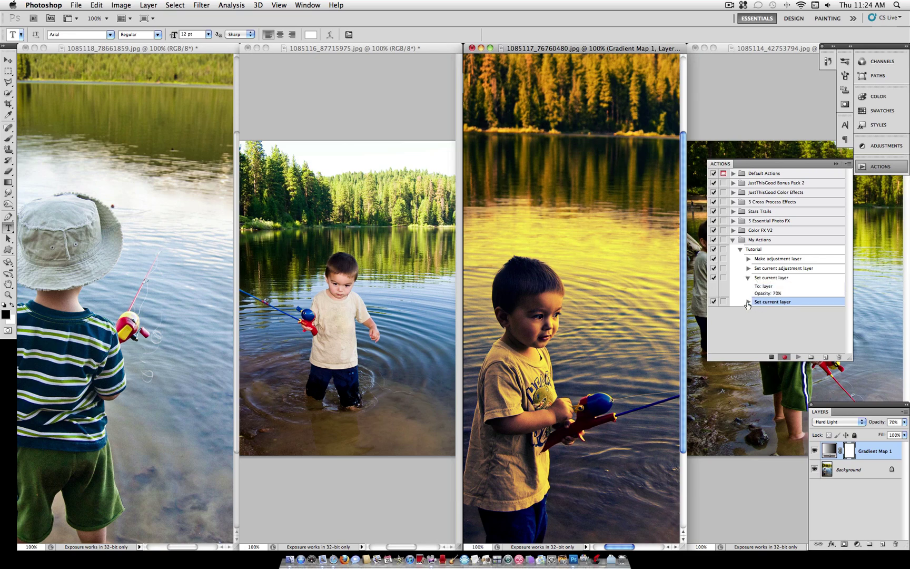
click(748, 302)
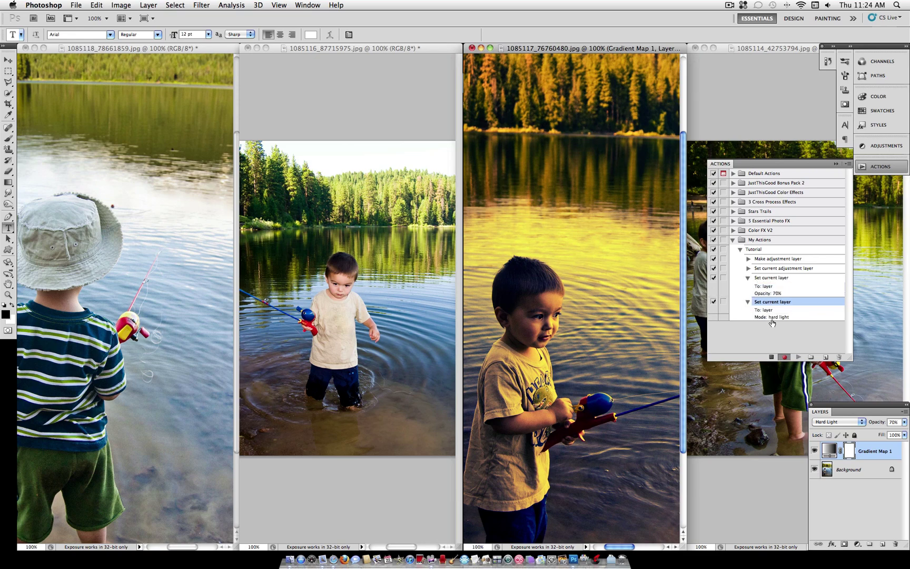
click(771, 358)
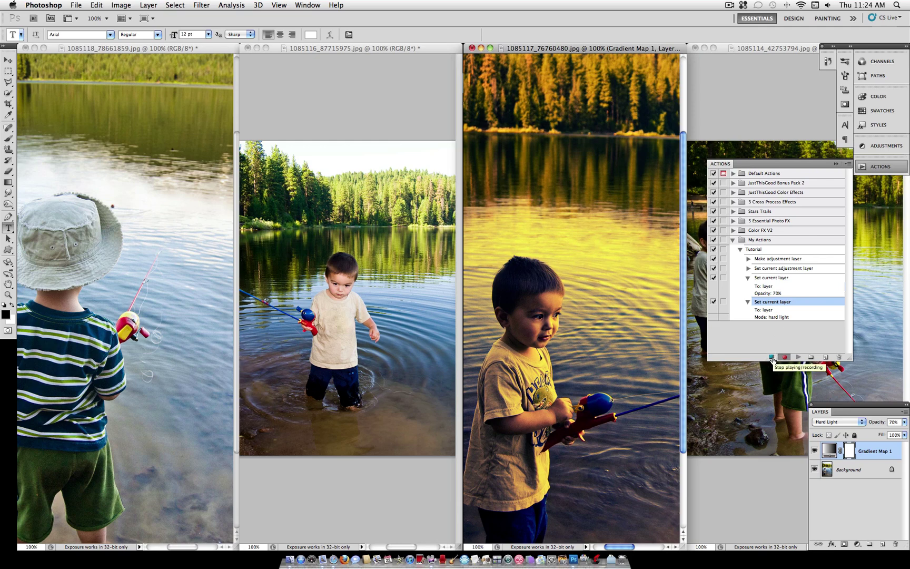
click(772, 358)
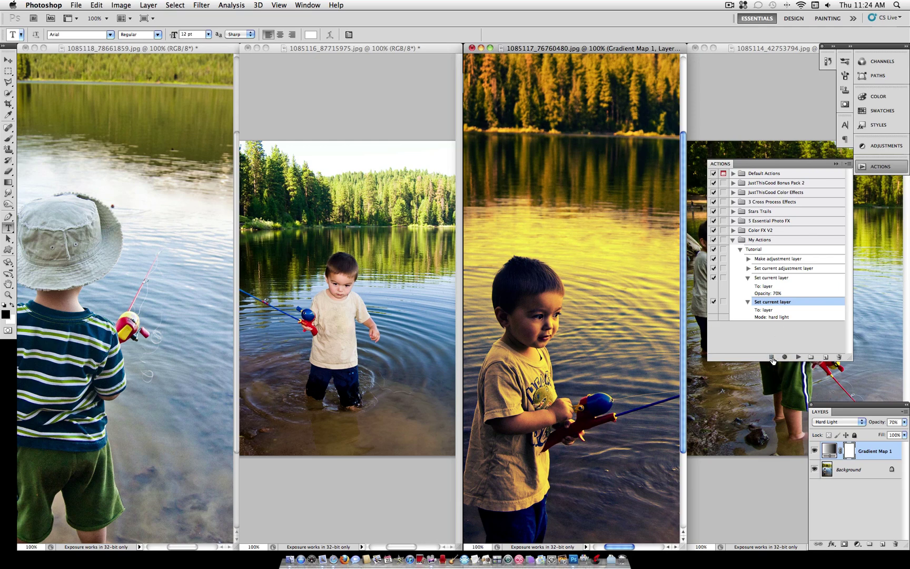
- Select the Tutorial action and bring the middle photo, 1085116_87715975.jpg, to the front
click(740, 250)
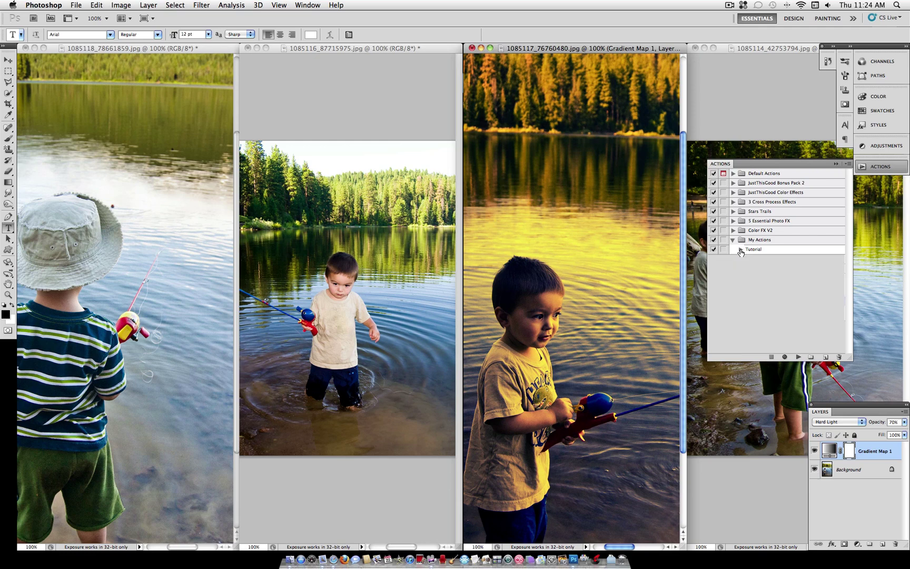
click(756, 251)
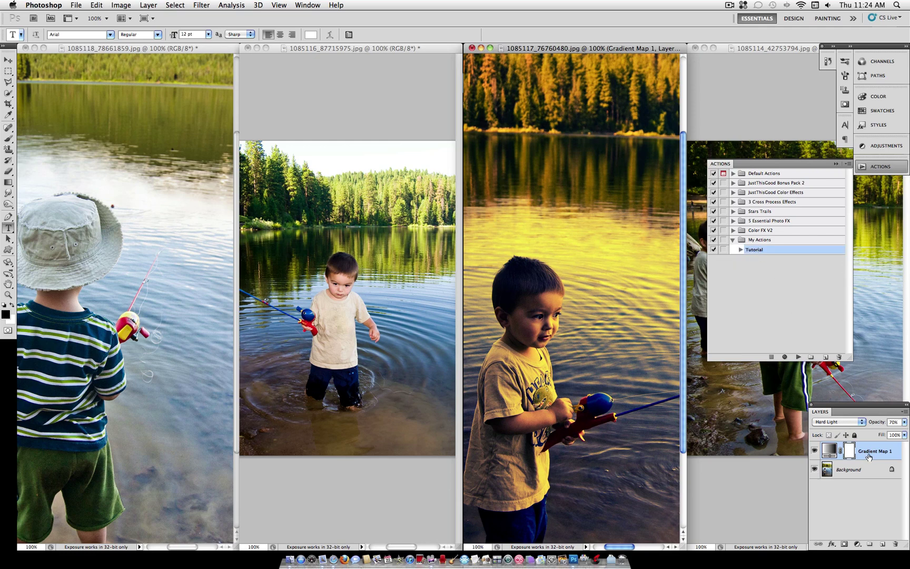
mouse_move(878, 454)
mouse_down()
mouse_move(879, 533)
mouse_move(884, 456)
mouse_up()
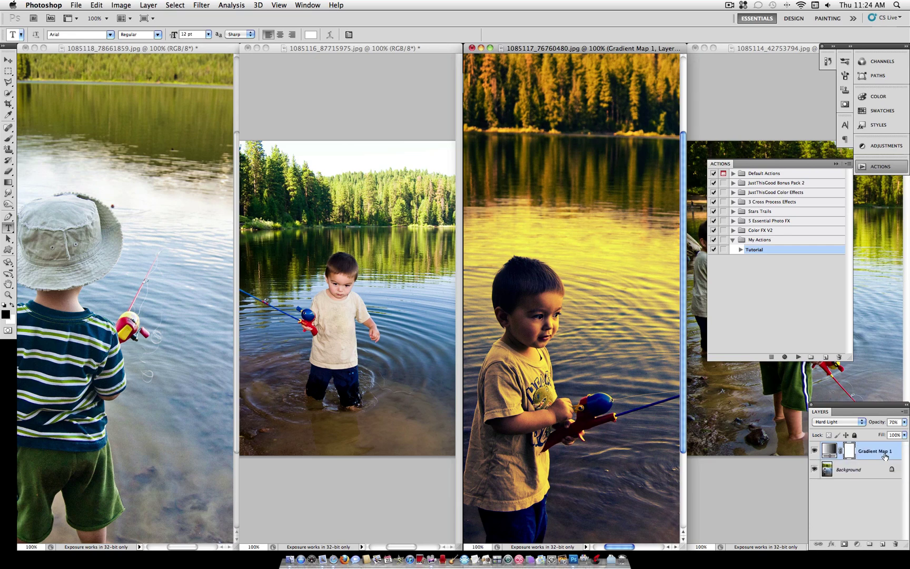
click(368, 48)
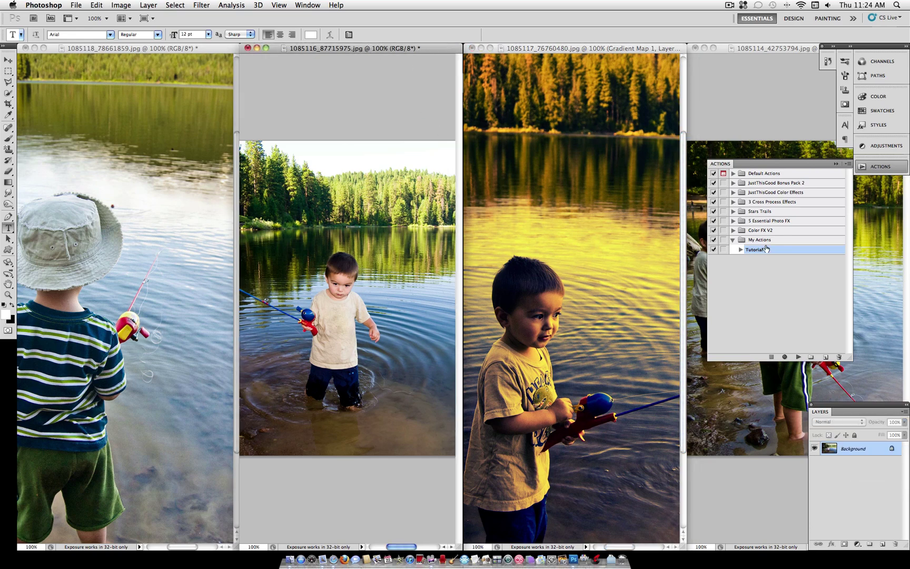
- Play Tutorial on the middle photo, compare the tint, then delete its gradient map layer
click(798, 357)
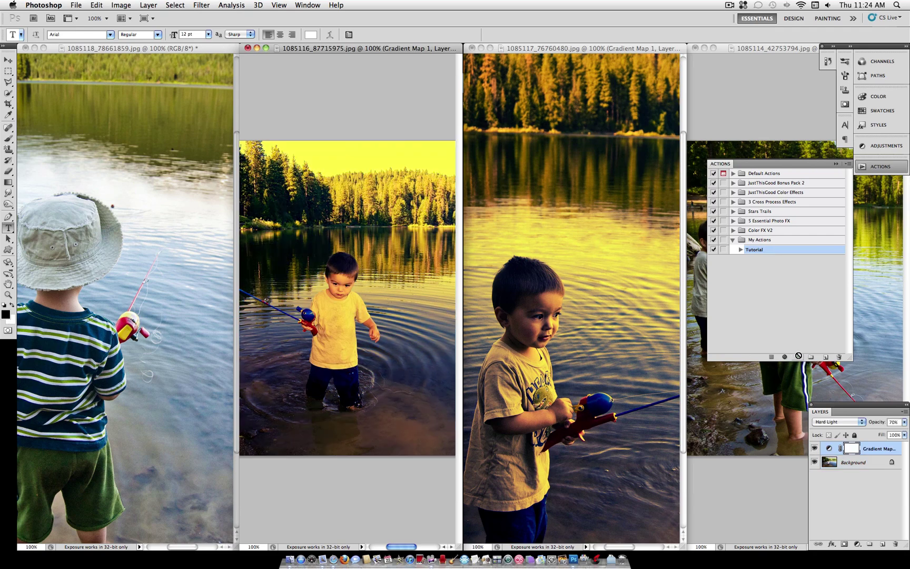
click(815, 449)
click(816, 449)
drag(883, 448, 896, 543)
- Delete the gradient map layer from the third photo as well
click(892, 166)
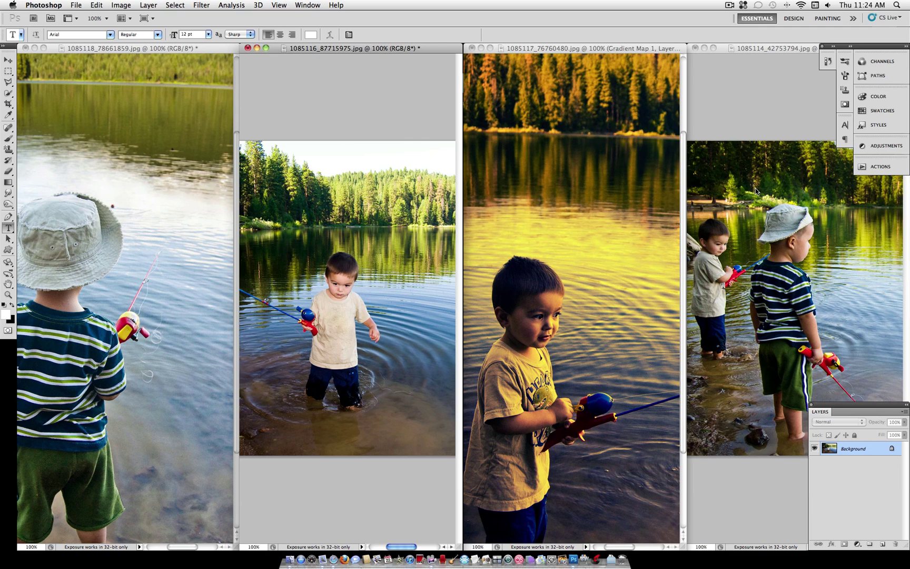
click(623, 51)
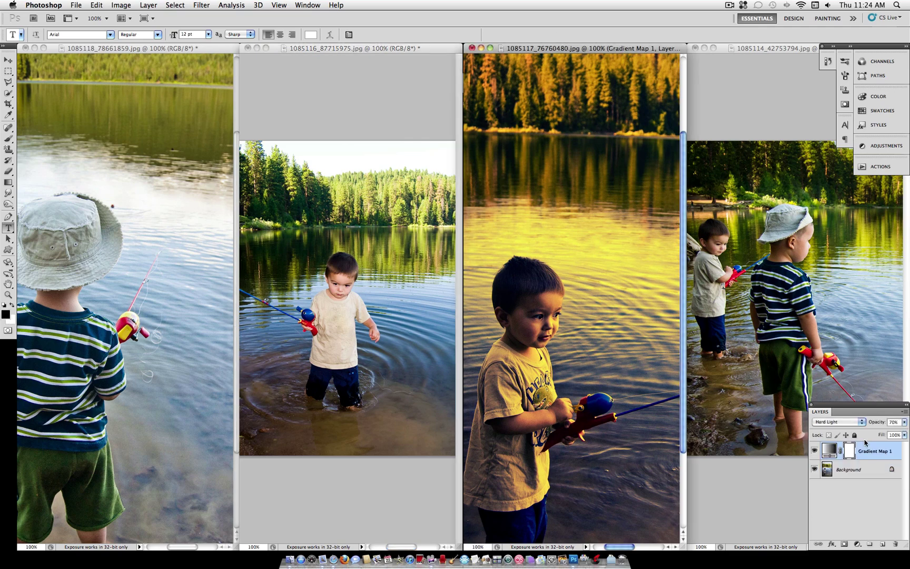
drag(878, 452, 896, 544)
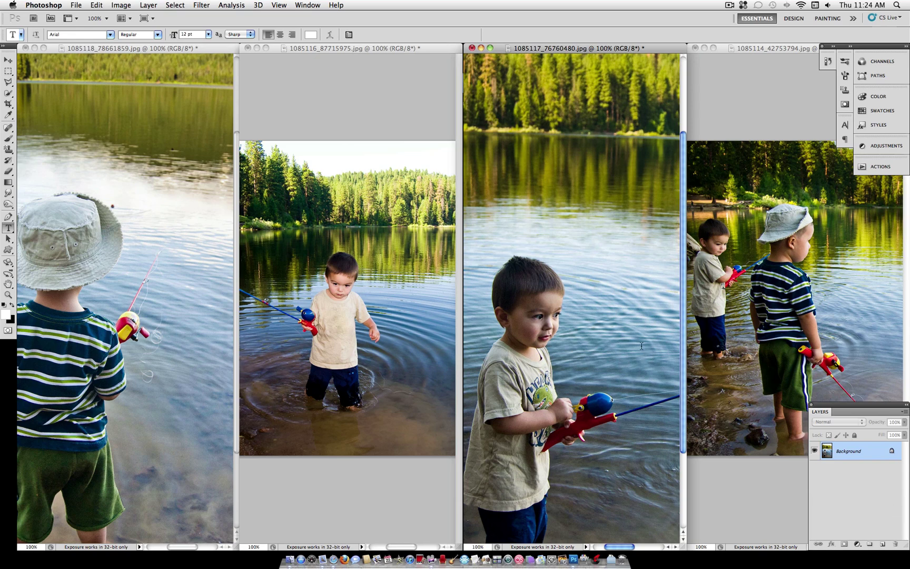
- In File > Automate > Batch, choose the My Actions set and the Tutorial action
click(79, 4)
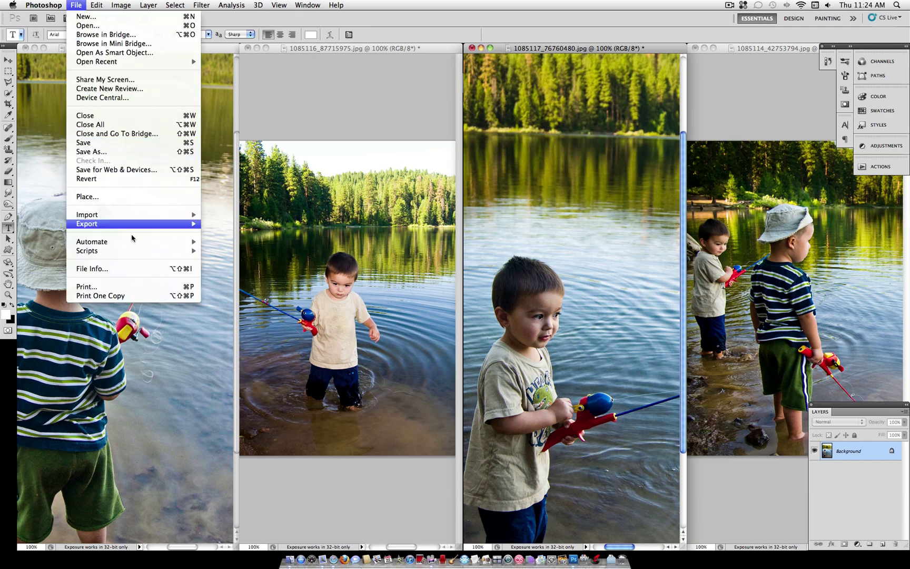
mouse_move(140, 242)
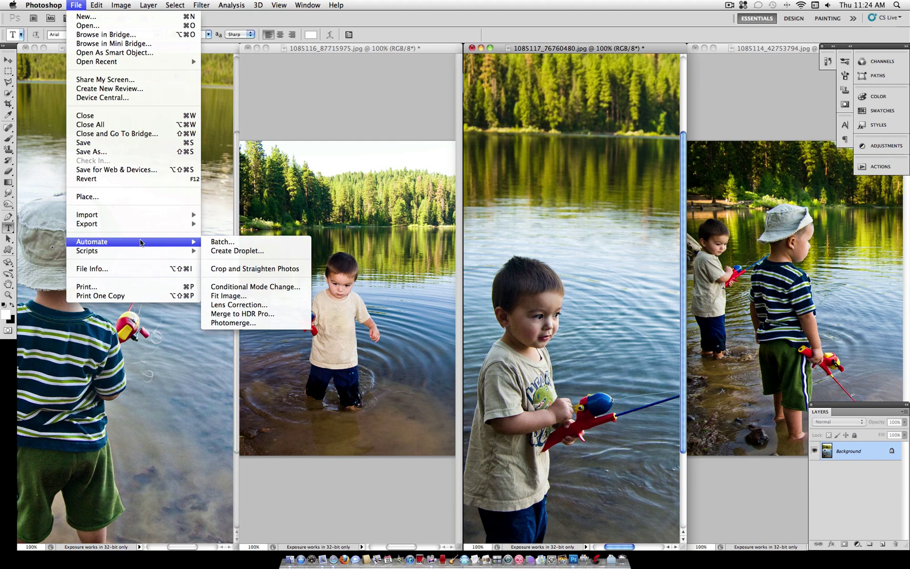
click(223, 243)
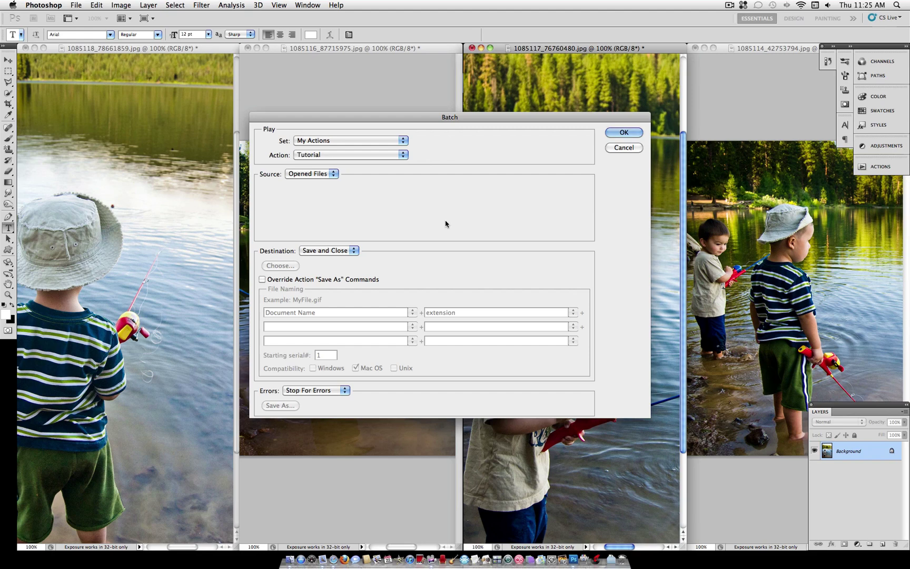
click(403, 141)
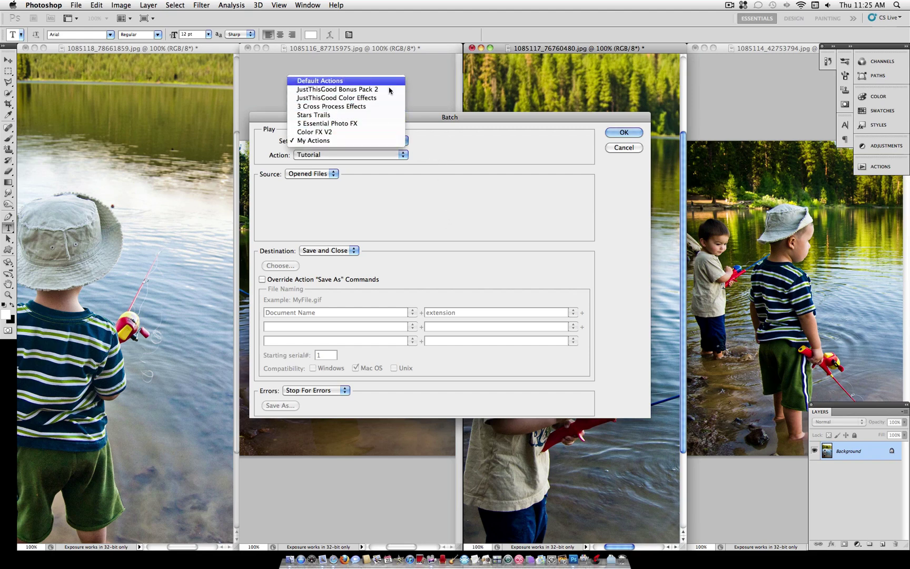
click(372, 141)
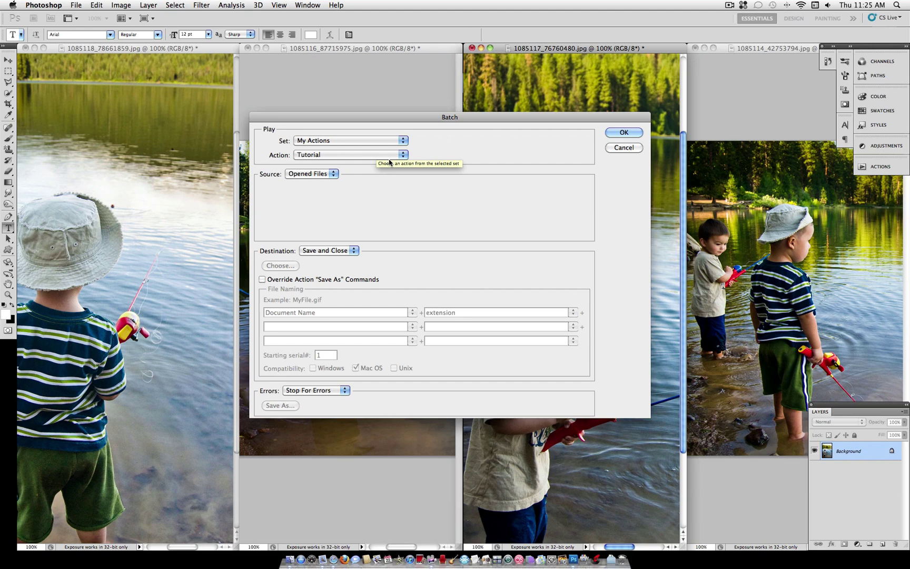
click(394, 155)
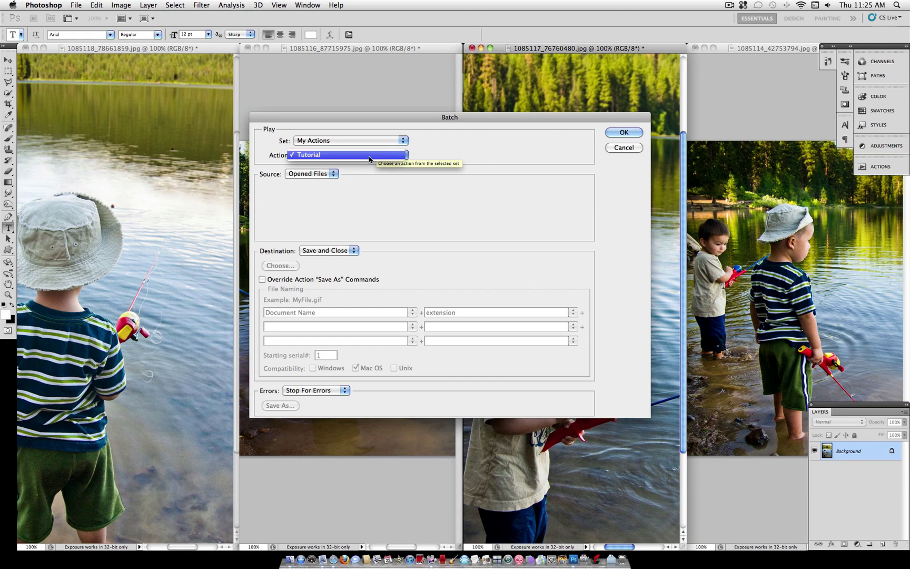
click(369, 157)
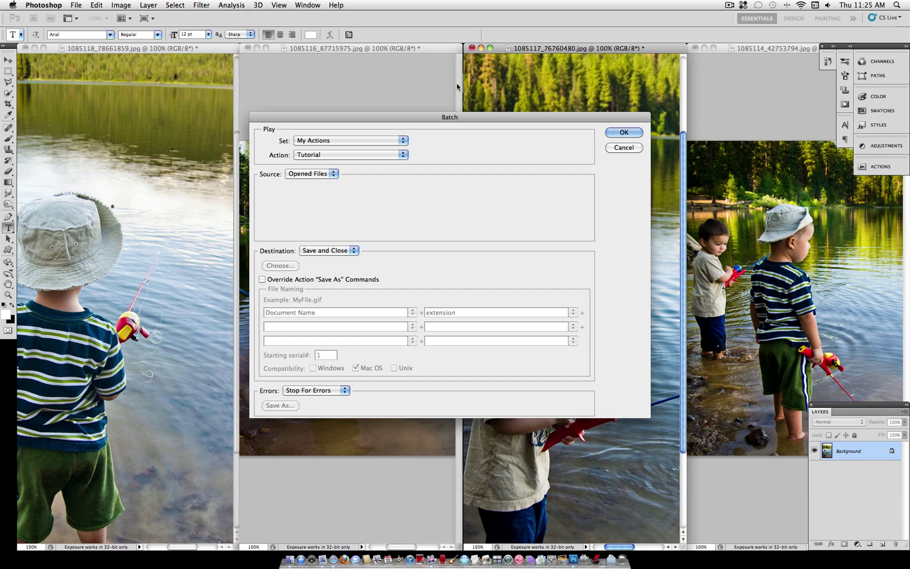
- Set the batch Source to Opened Files and Destination to Folder
click(331, 174)
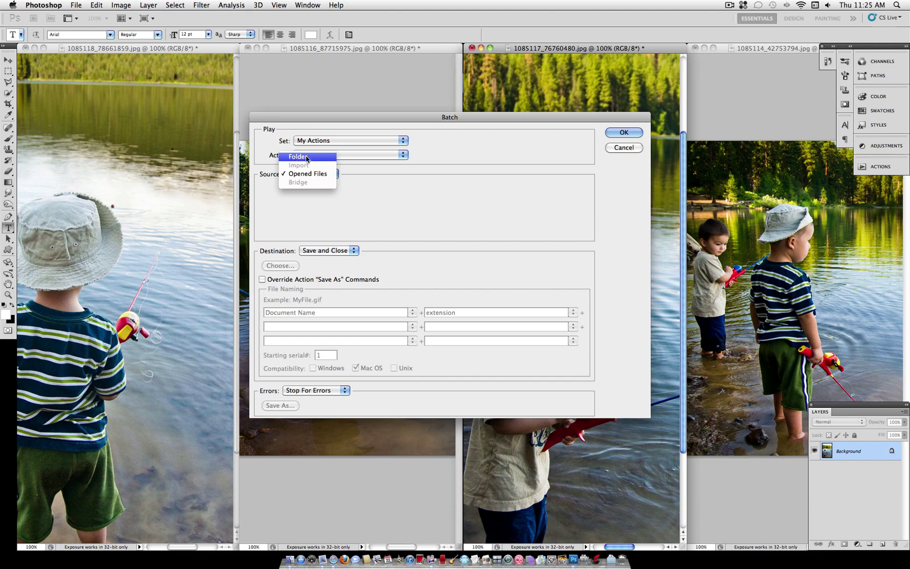
click(335, 175)
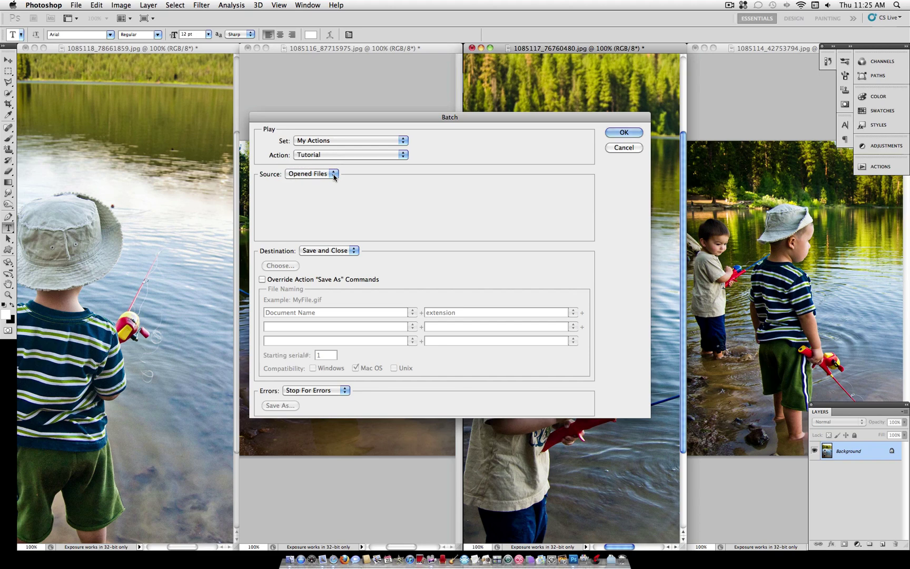
click(352, 252)
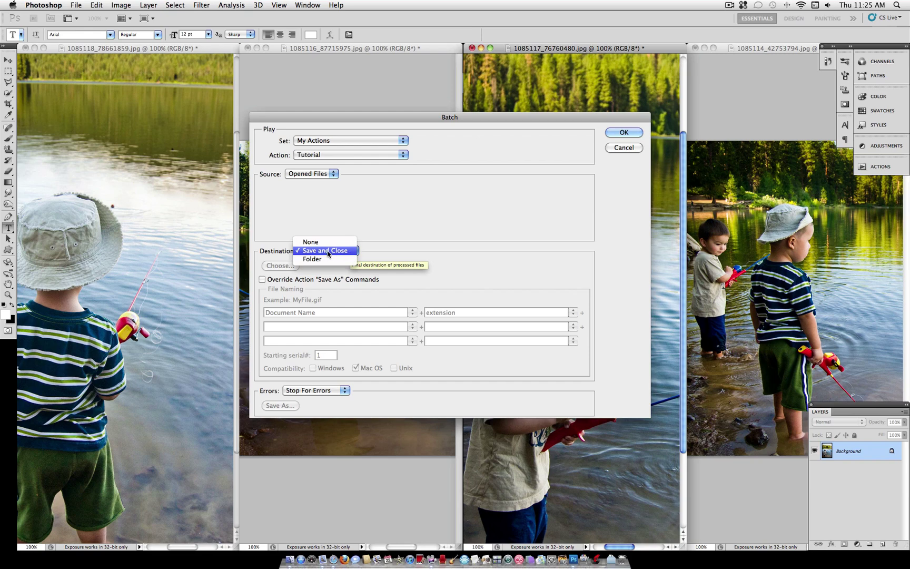
click(326, 260)
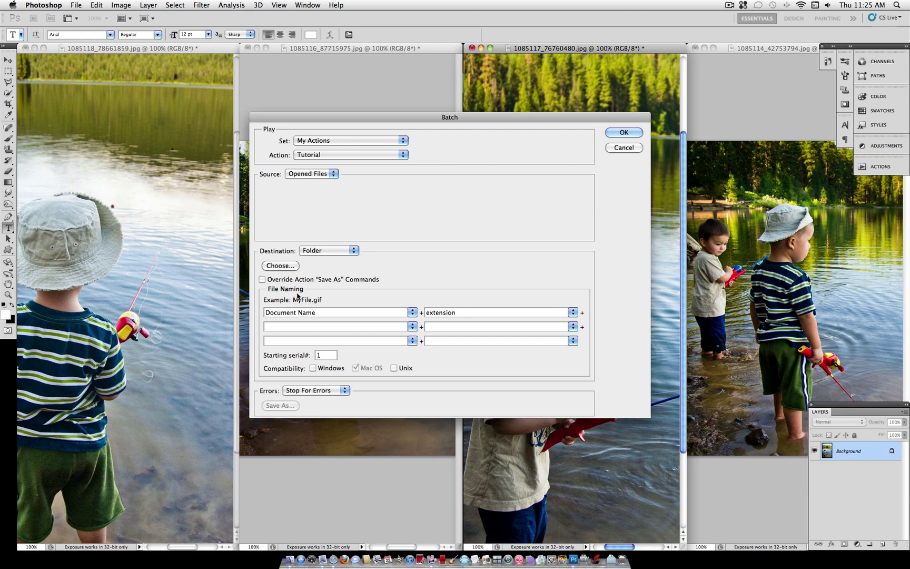
- Choose the After folder on the Desktop as the batch destination
click(288, 268)
click(485, 103)
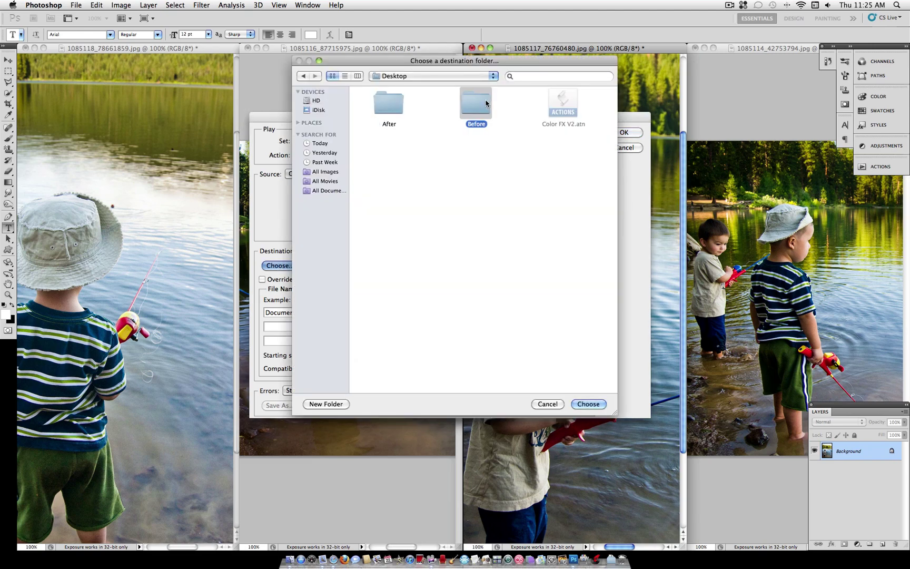
click(402, 110)
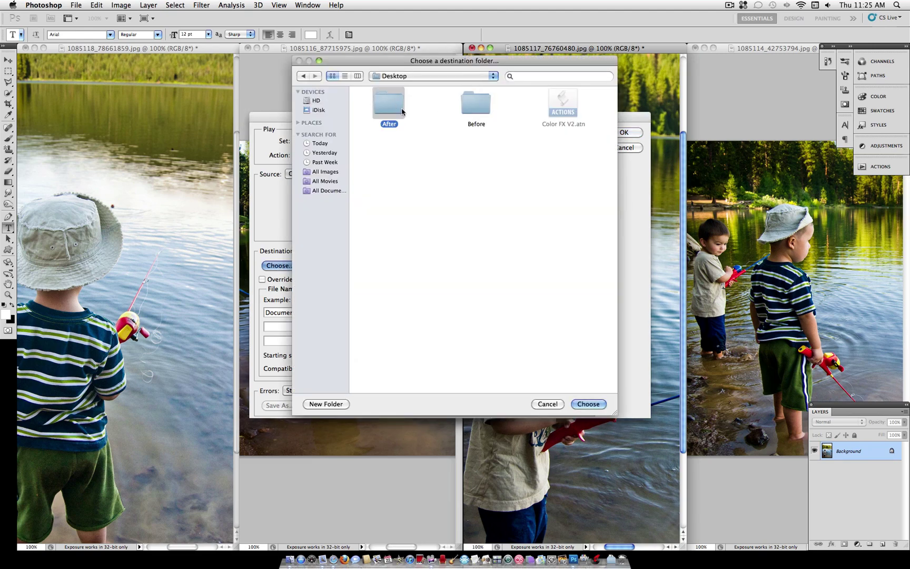
click(597, 404)
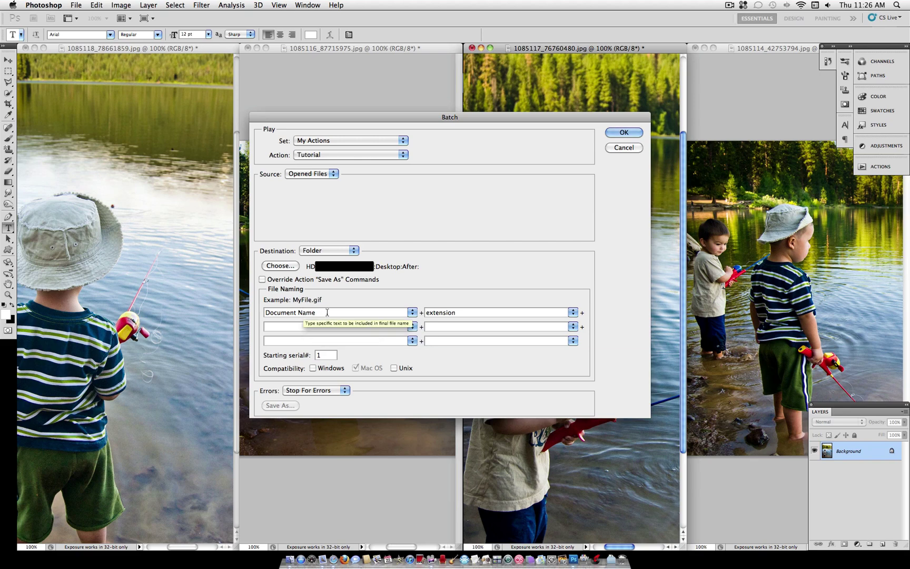
- Name outputs 'Fishing Trip' plus ddmmyy date and 1 Digit Serial Number, then run the batch
click(349, 313)
drag(349, 313, 258, 316)
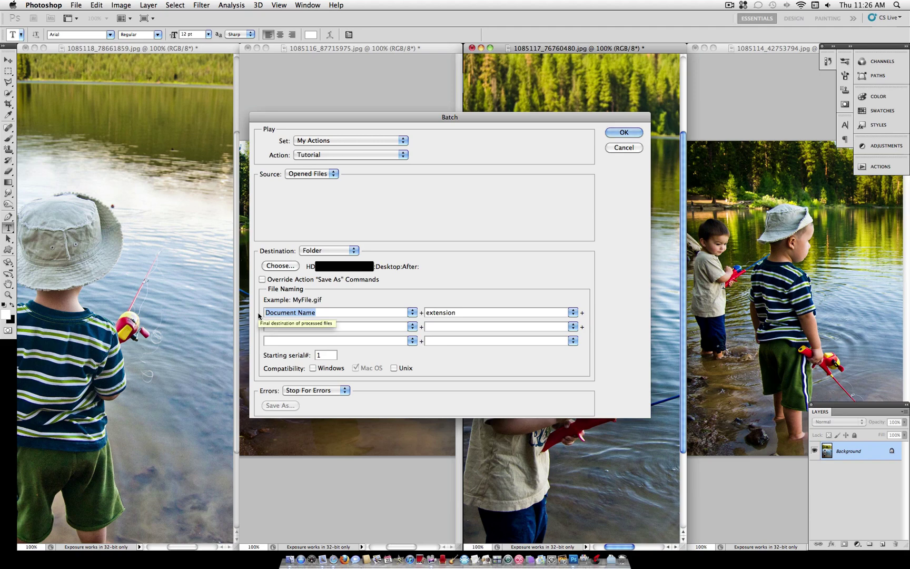
text(Fishing Trip)
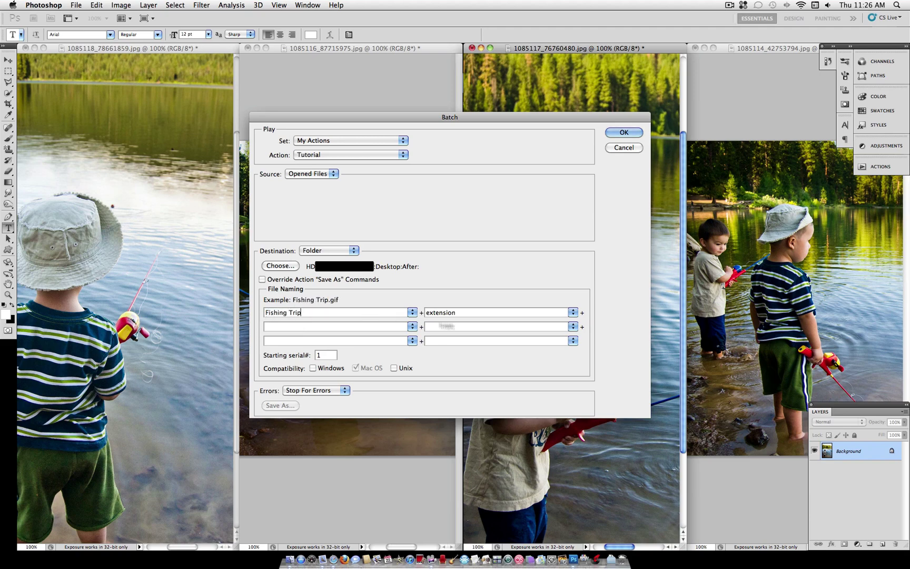
click(574, 316)
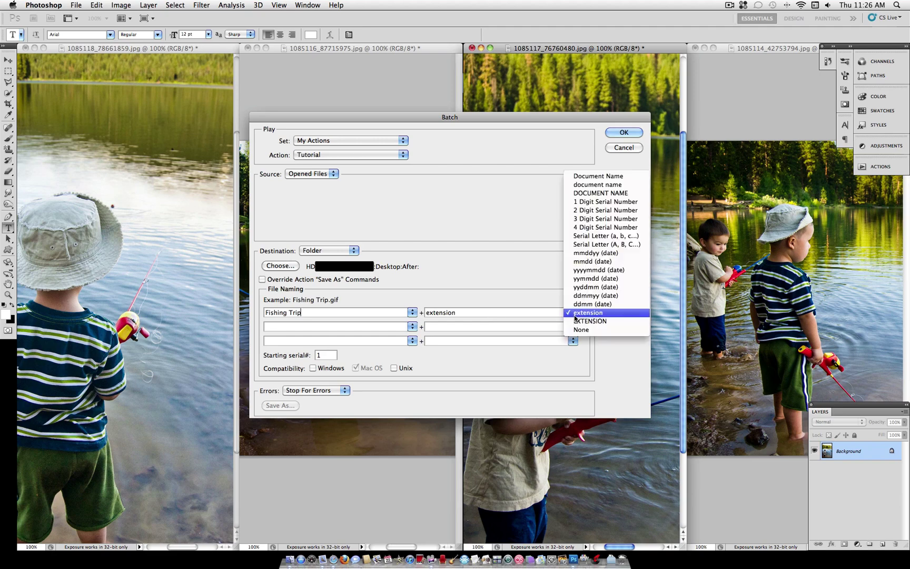
click(610, 296)
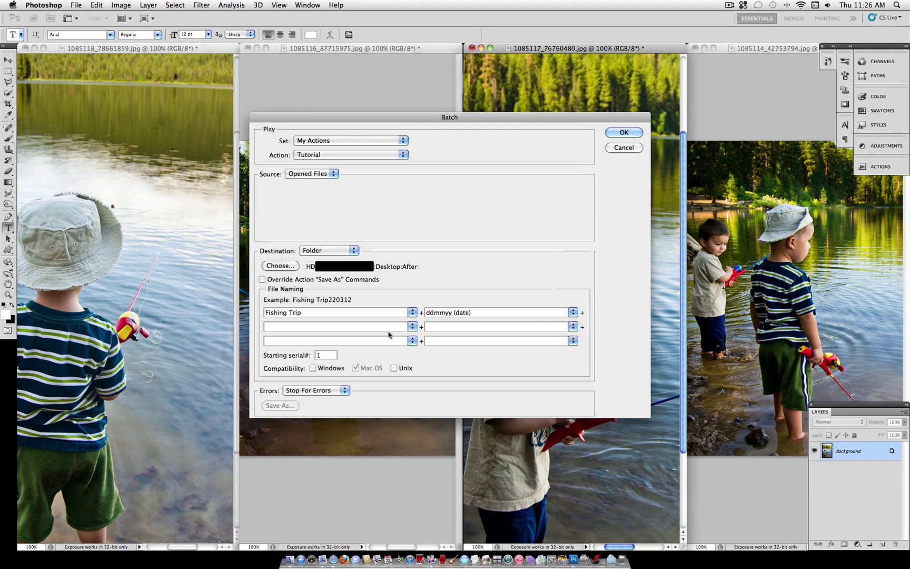
click(414, 327)
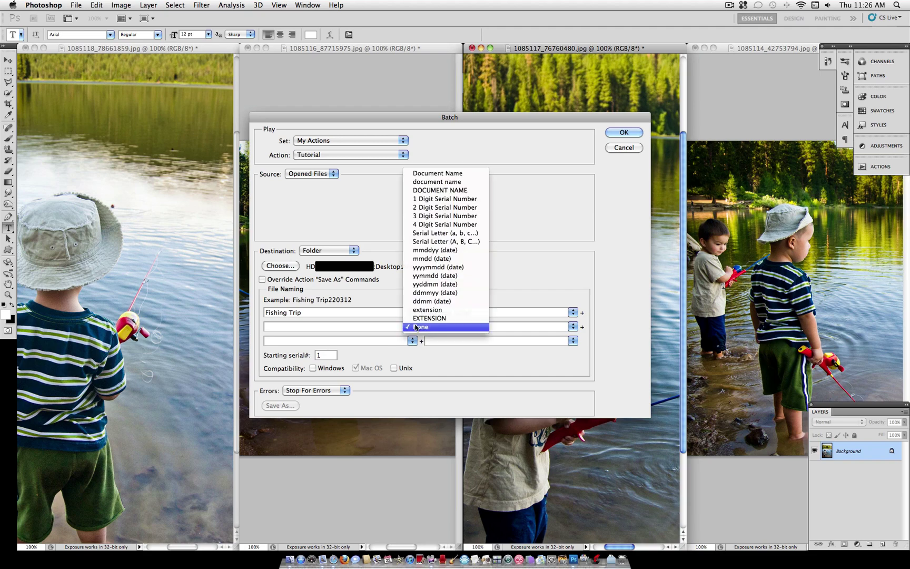
click(450, 200)
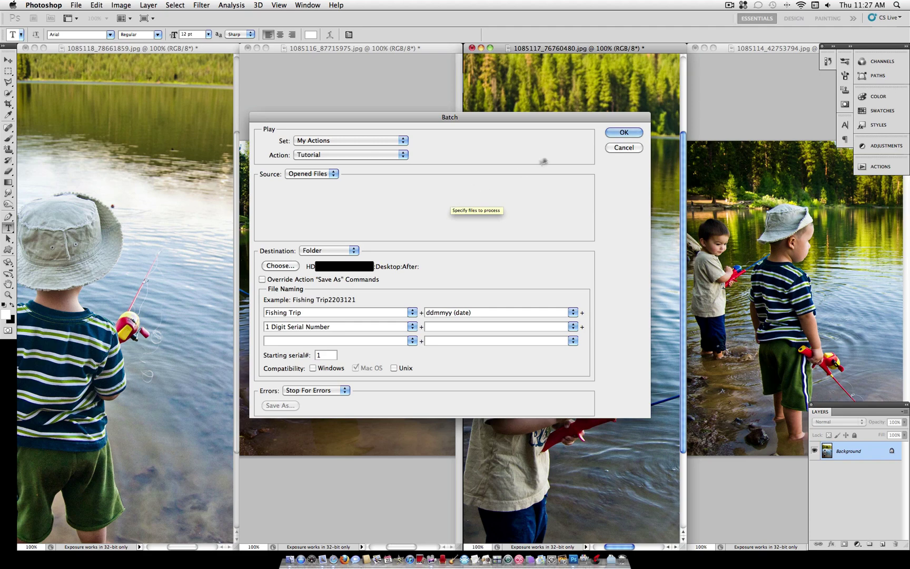
click(623, 133)
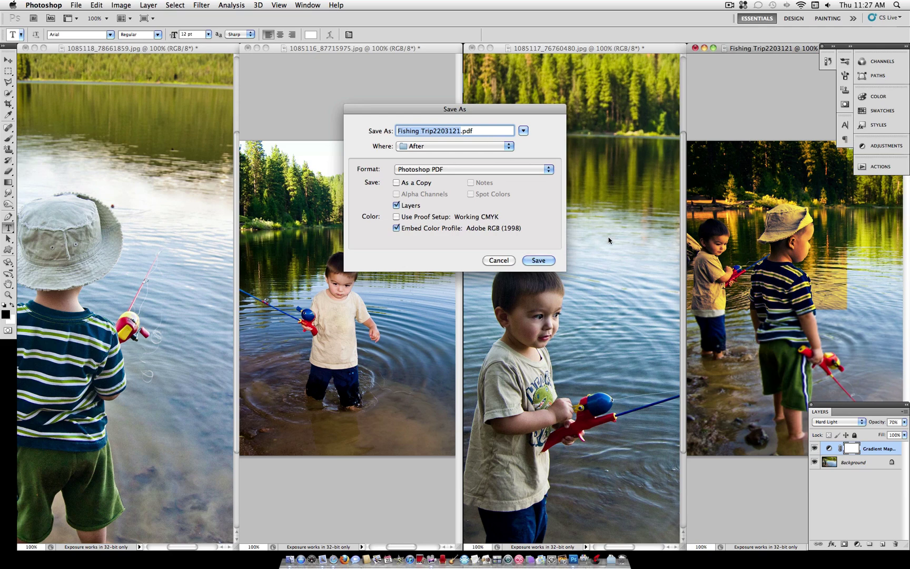
- Save the first two batch results as maximum-quality JPEGs in the After folder
click(458, 169)
click(457, 144)
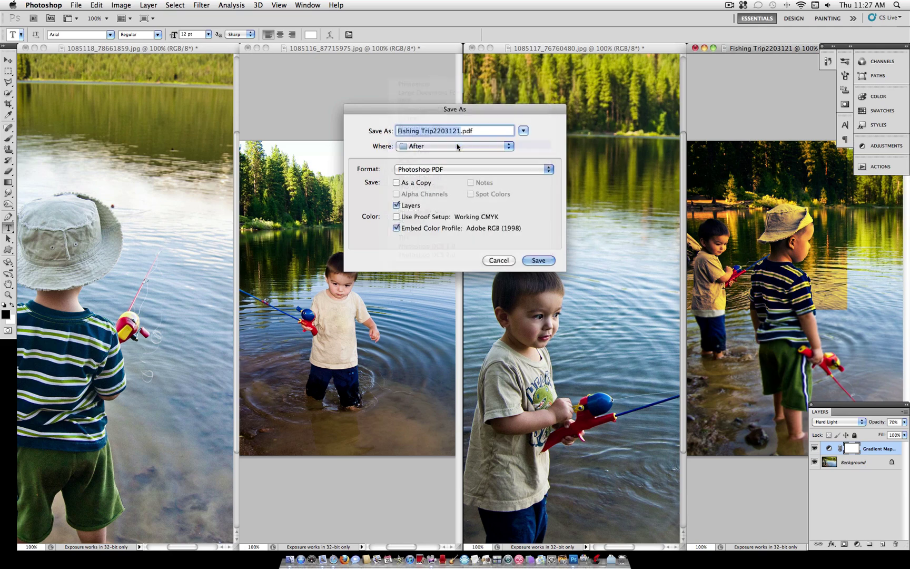
click(538, 259)
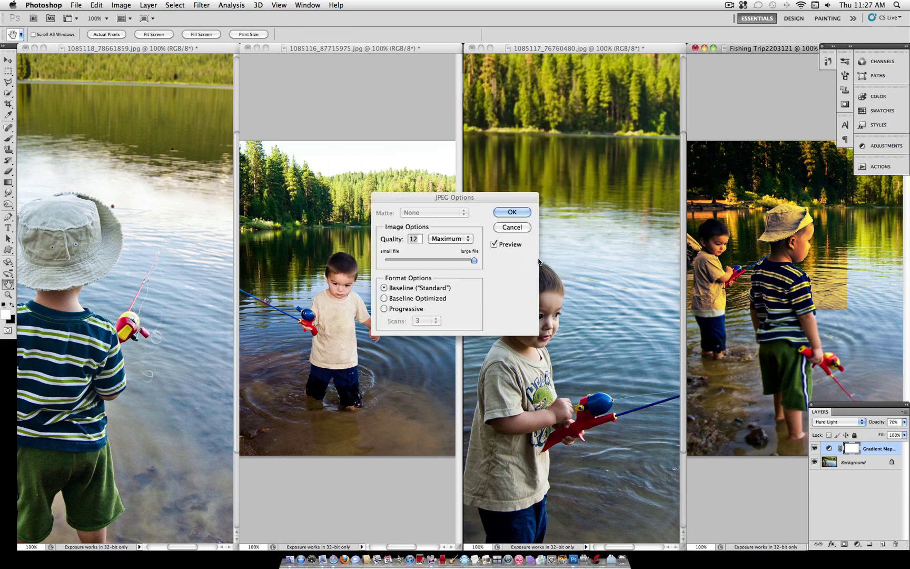
click(511, 212)
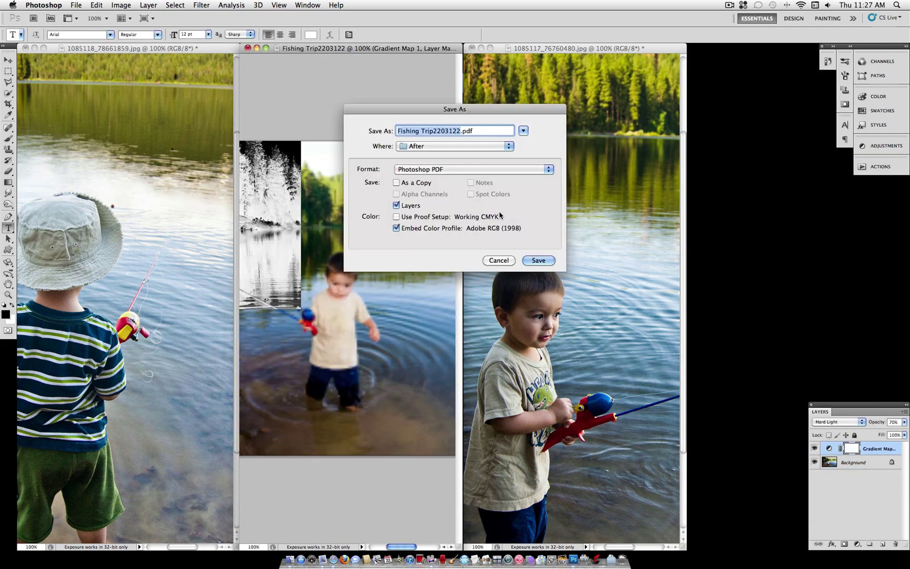
click(442, 171)
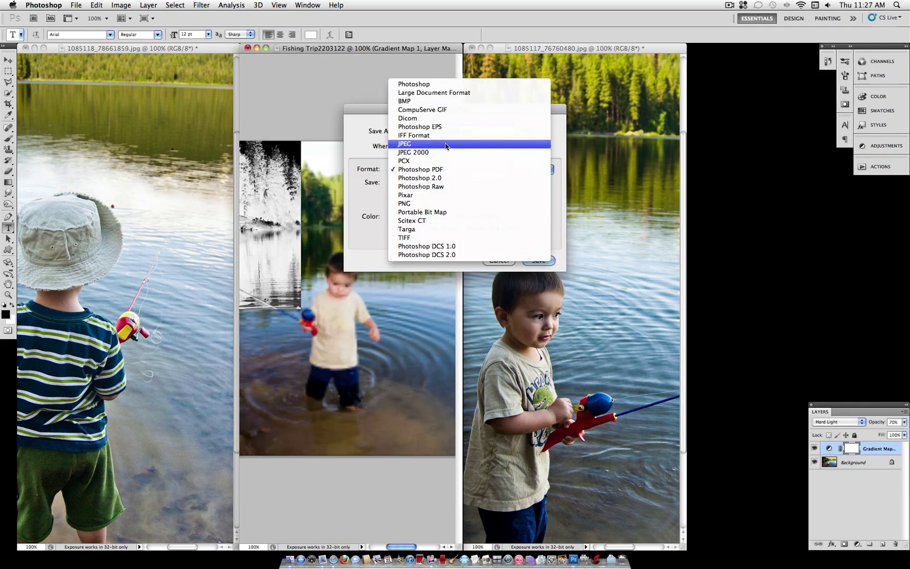
click(445, 145)
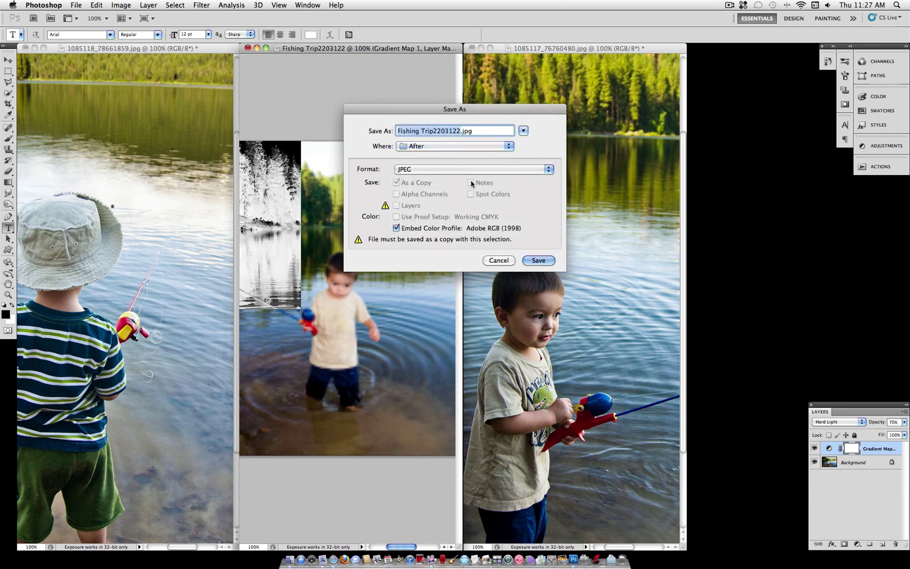
click(546, 262)
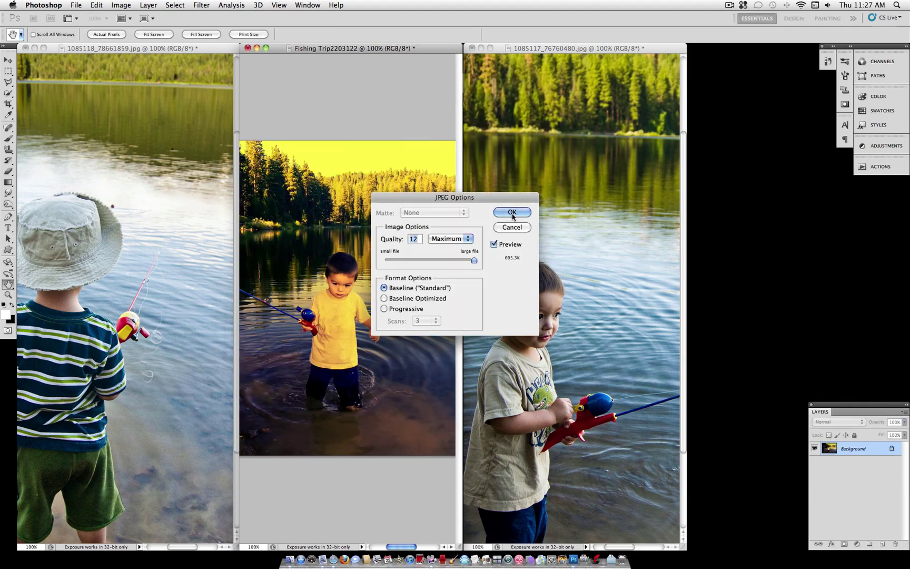
click(513, 212)
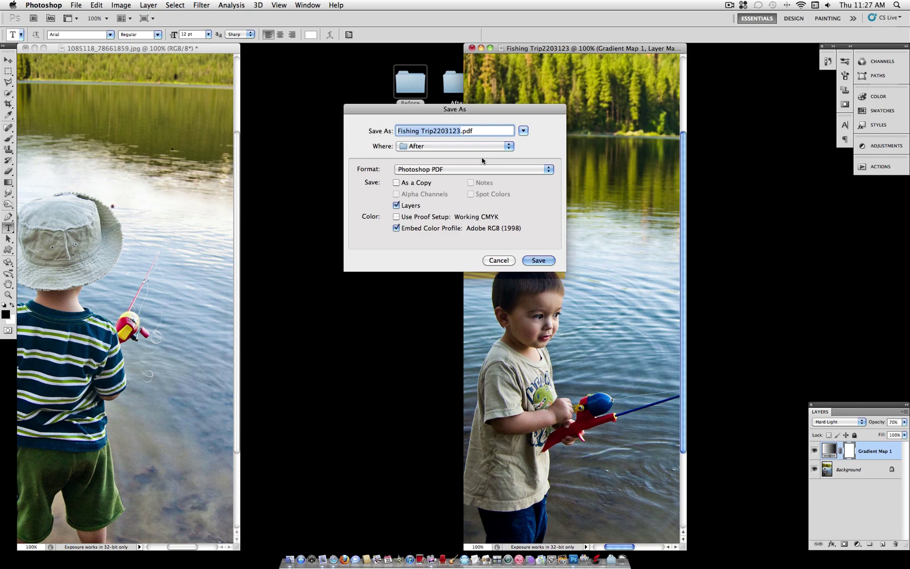
- Save the third and fourth results as maximum-quality JPEGs and close the last photo
click(479, 169)
click(478, 148)
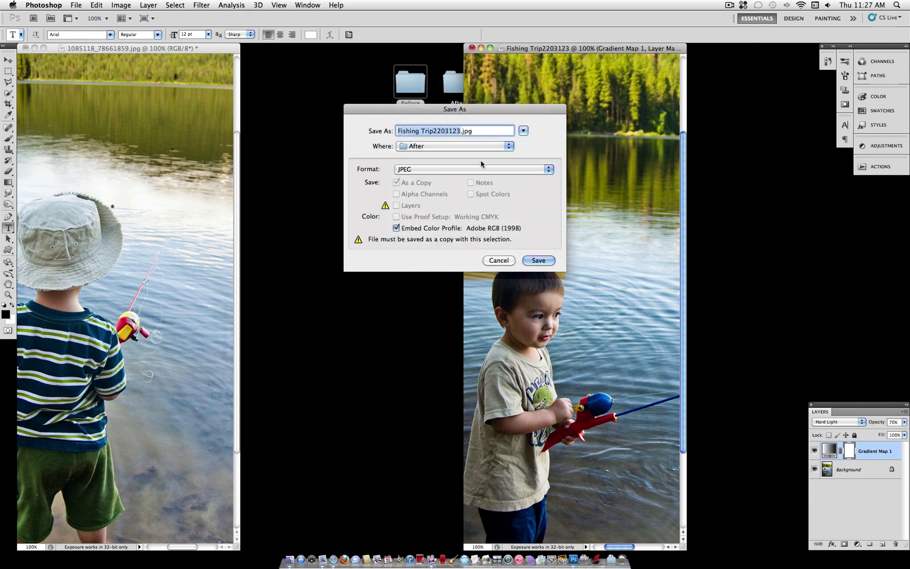
click(544, 260)
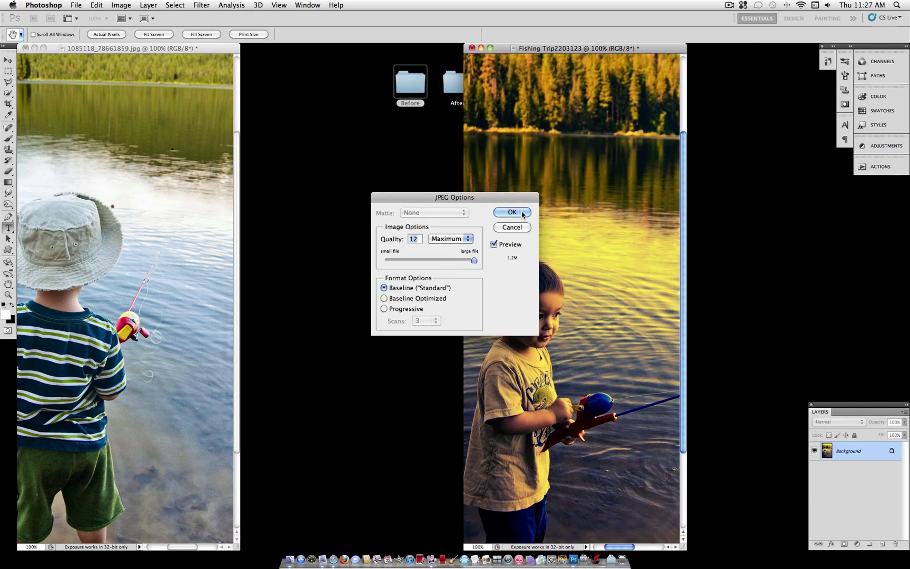
click(517, 212)
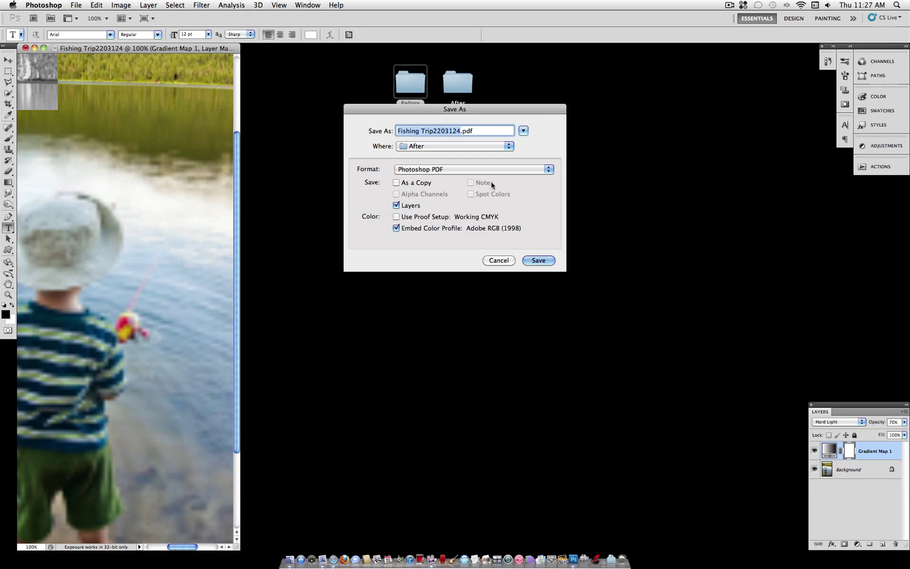
click(481, 173)
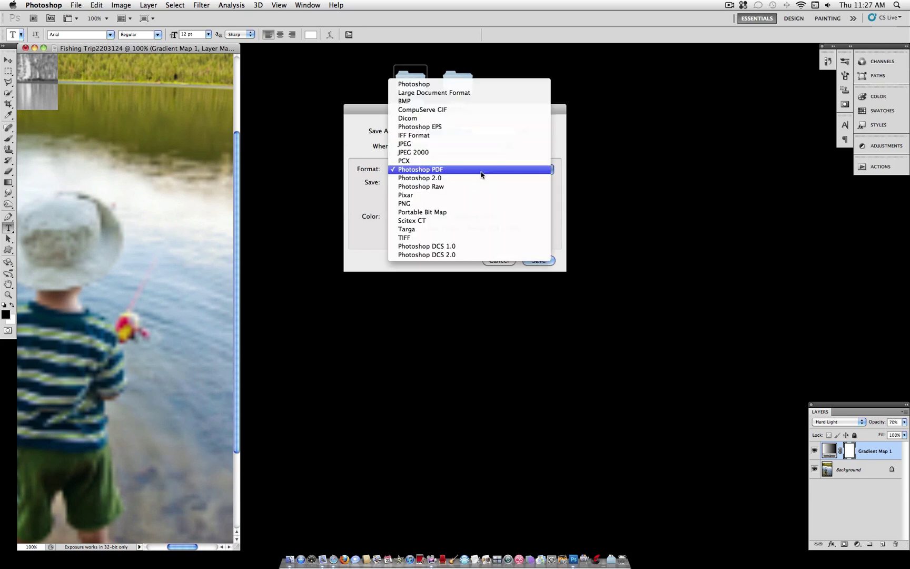
click(481, 145)
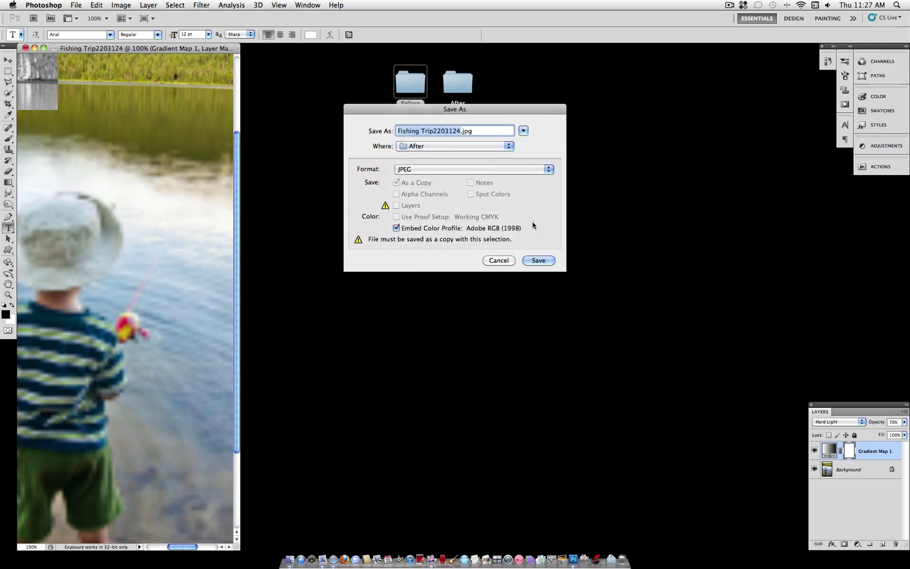
click(539, 261)
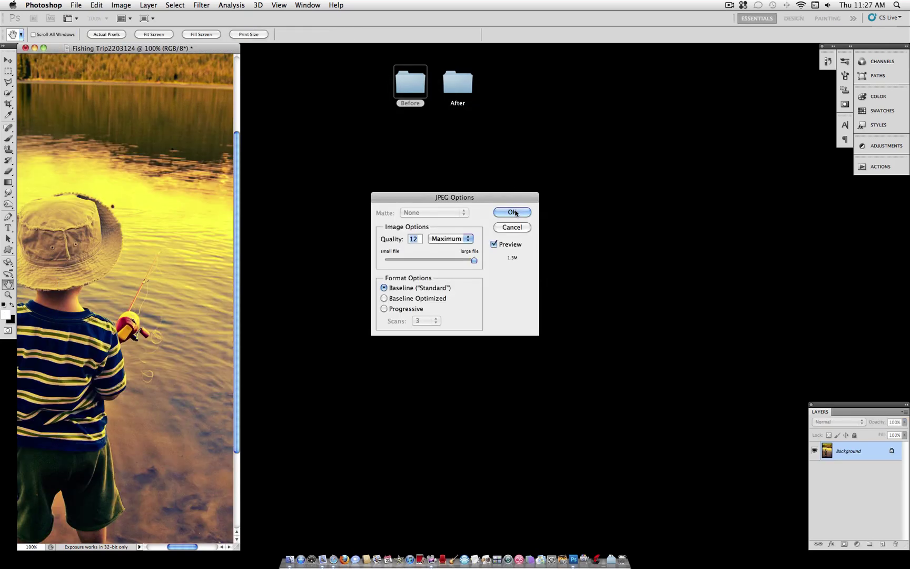
click(515, 213)
key(super+w)
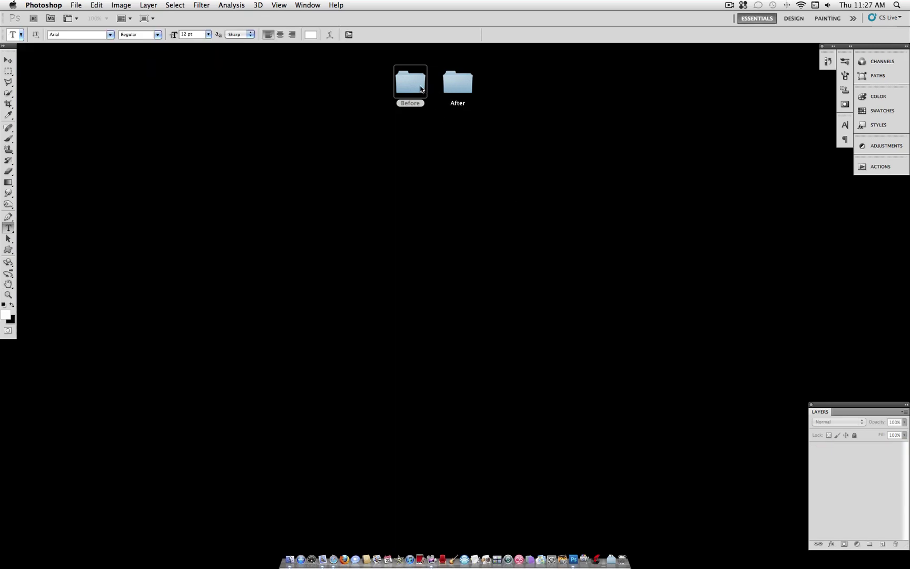
- Open the After folder in Finder and enlarge its thumbnails
double_click(447, 85)
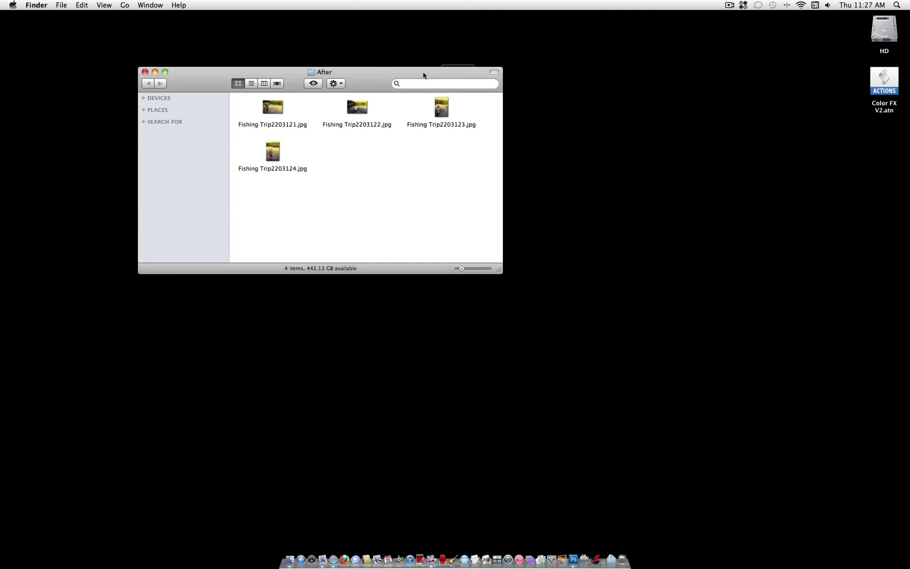
drag(424, 74, 497, 111)
mouse_move(536, 306)
mouse_down()
mouse_move(559, 307)
mouse_move(550, 305)
mouse_up()
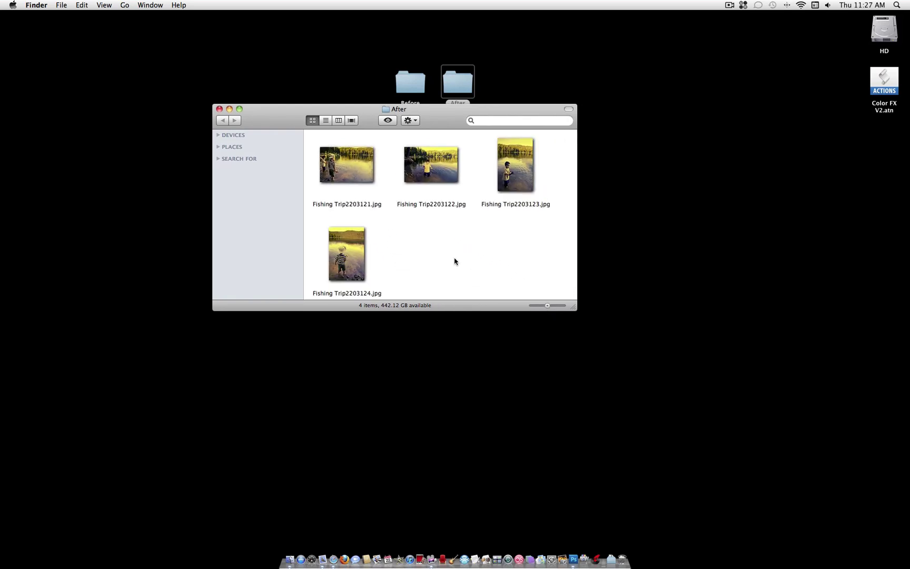
- Select all four Fishing Trip JPEGs, 2203121 through 2203124, together
click(363, 165)
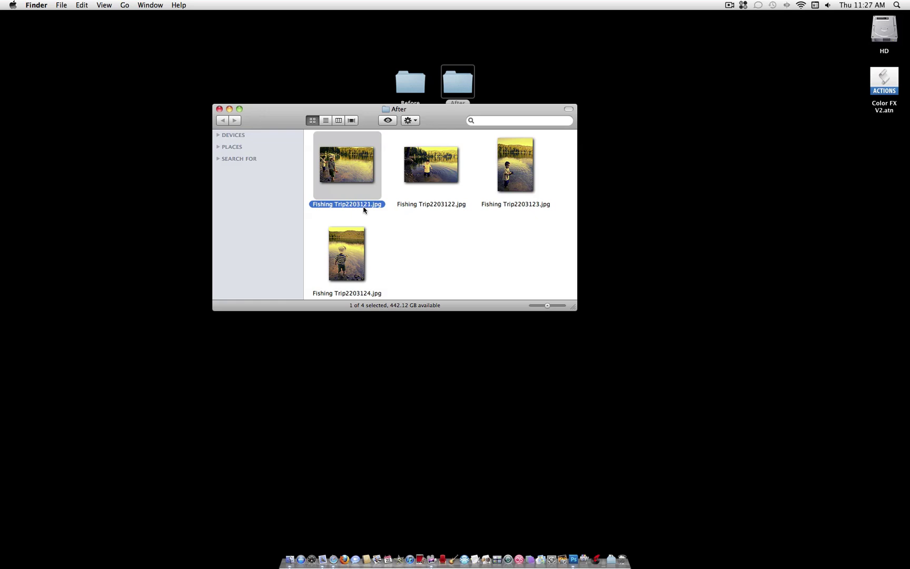
click(437, 151)
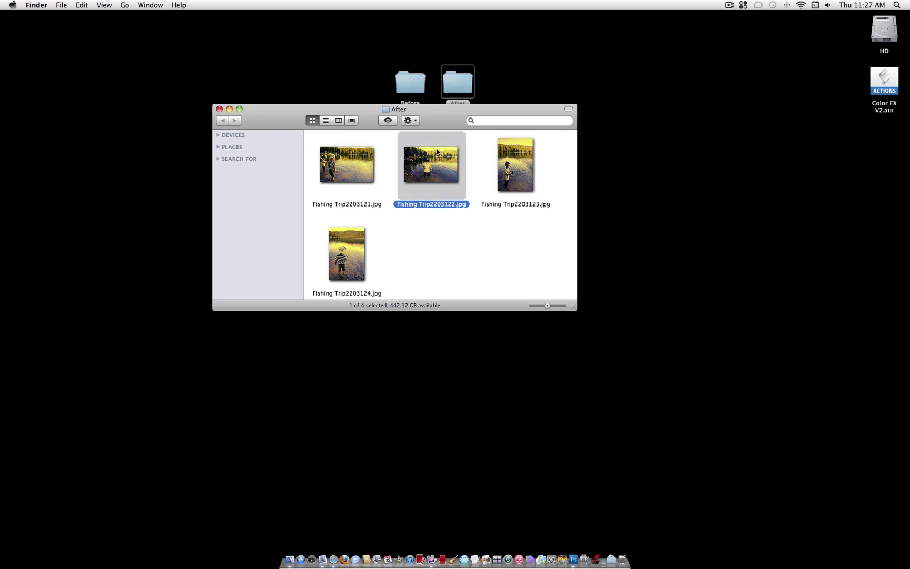
click(524, 175)
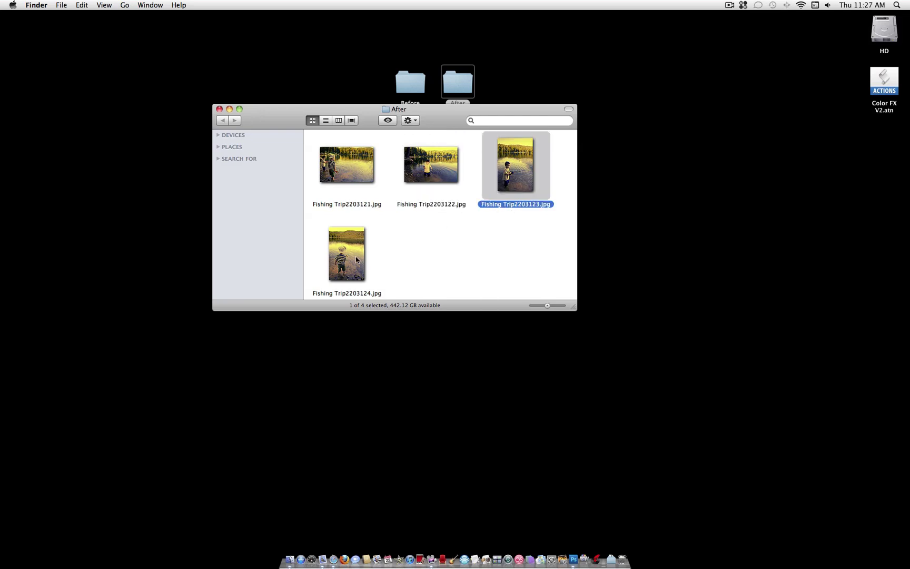
click(358, 258)
click(531, 274)
drag(508, 263, 340, 169)
- Open the four Fishing Trip JPEGs (2203121–2203124) in Preview, review each one, and return to the first
right_click(358, 172)
click(358, 173)
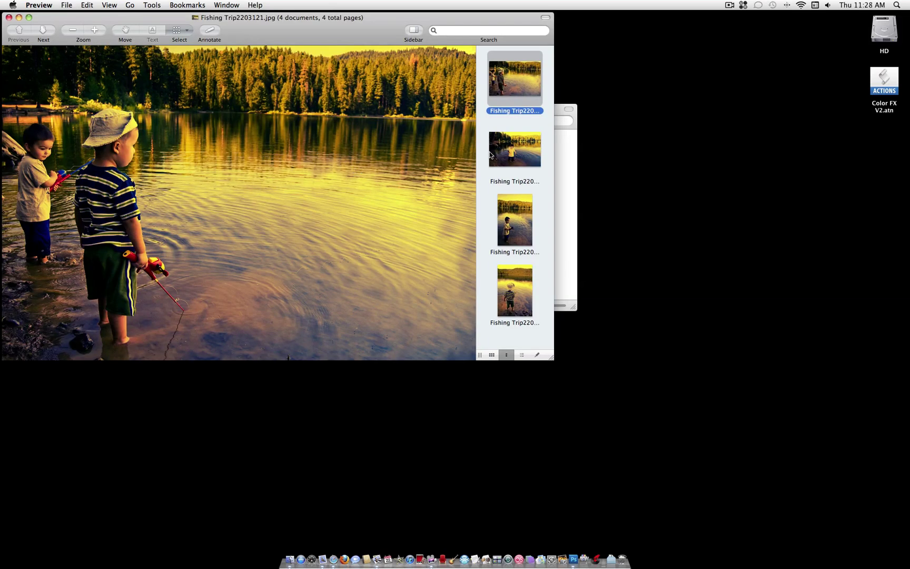
click(490, 155)
key(Down)
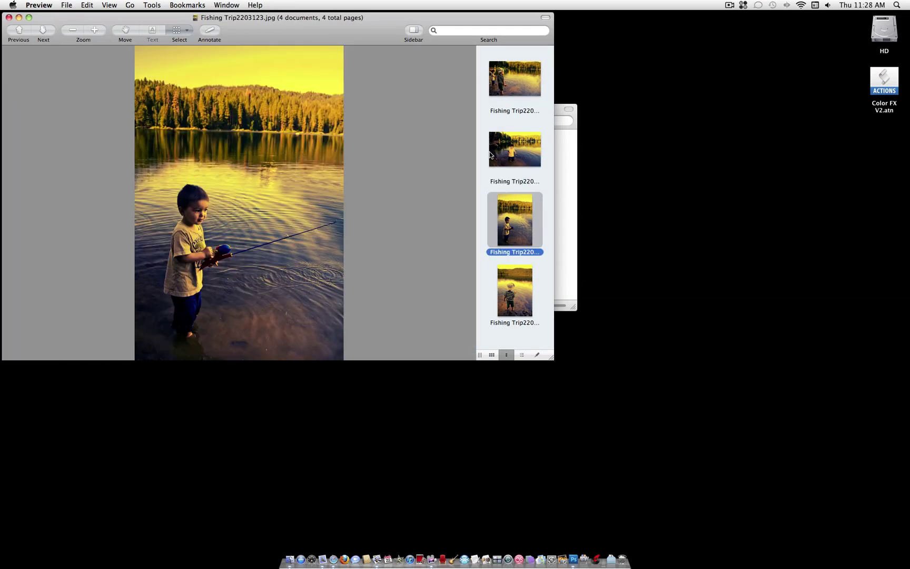
key(Down)
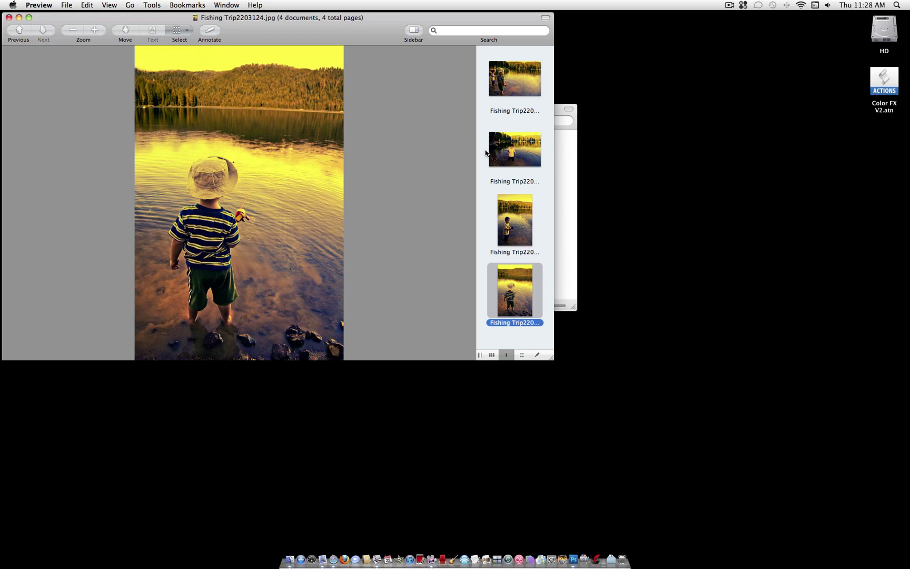
drag(383, 27, 545, 78)
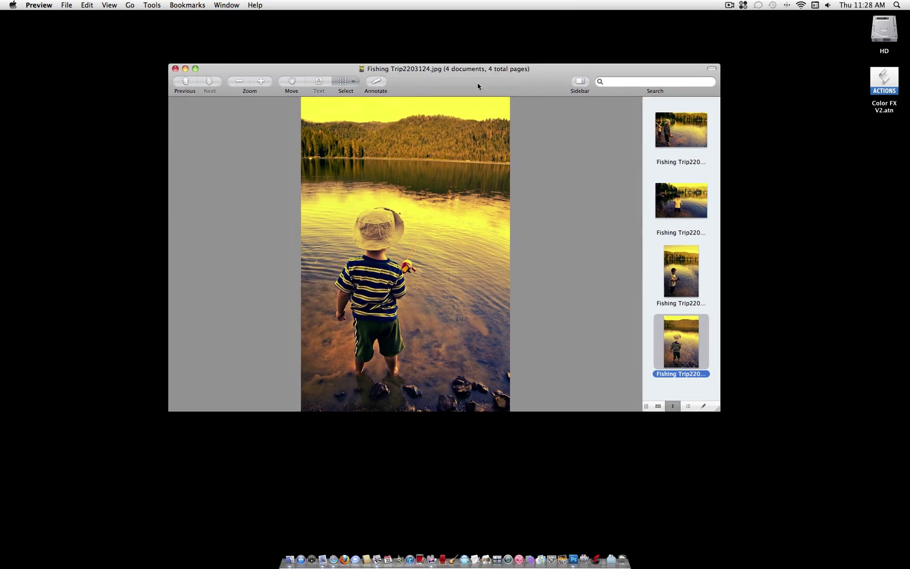
key(Up)
key(Up)
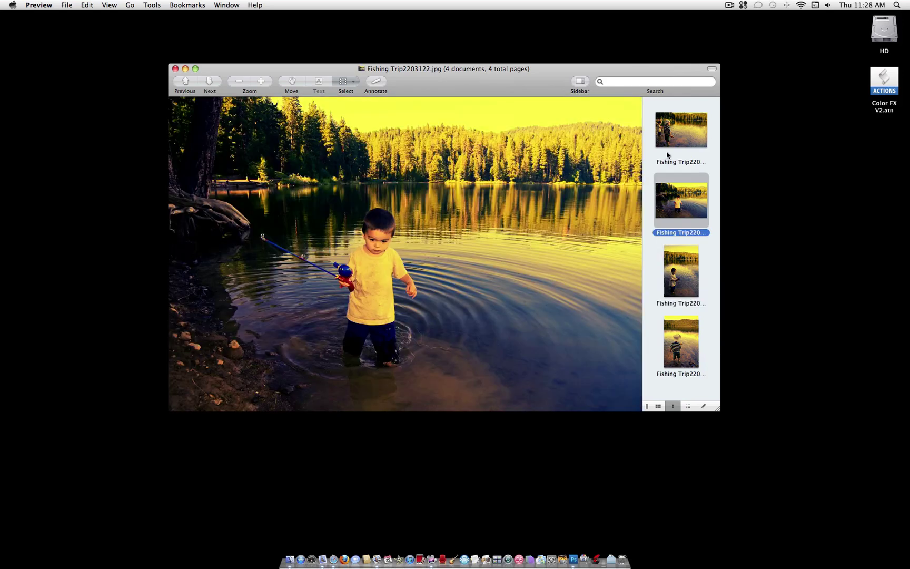
key(Up)
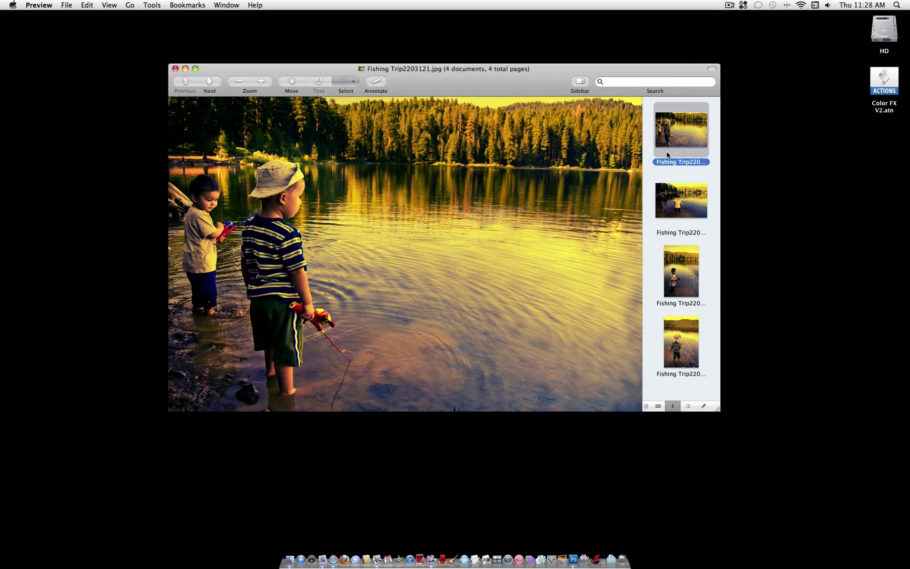